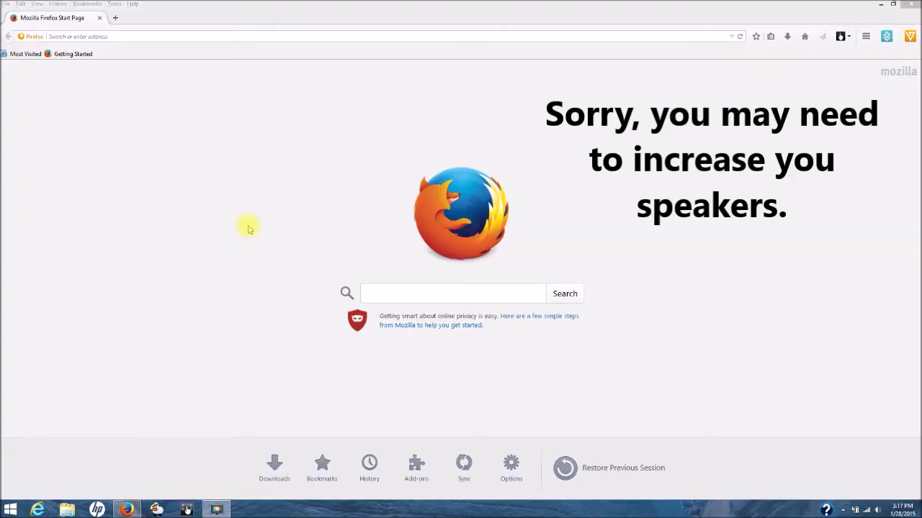
Step: Go to the sourceforge.net website
click(296, 34)
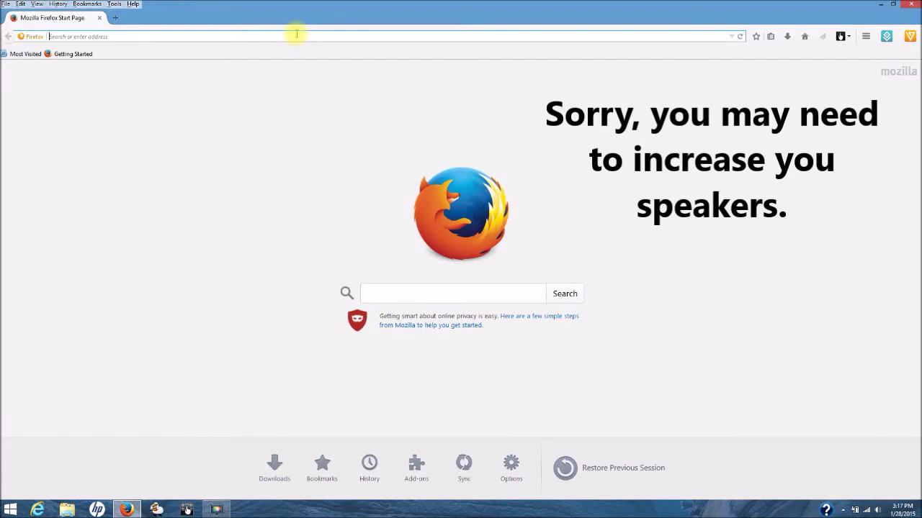
text(sourcefo)
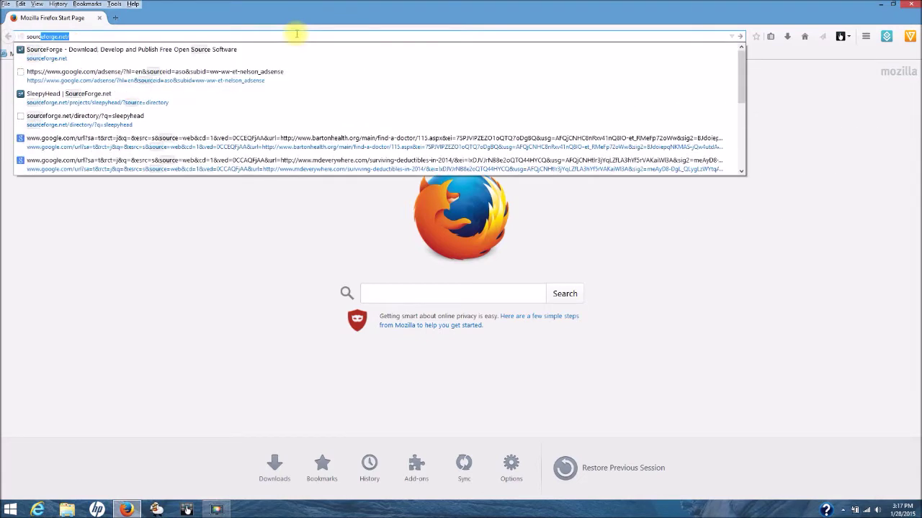
text(r)
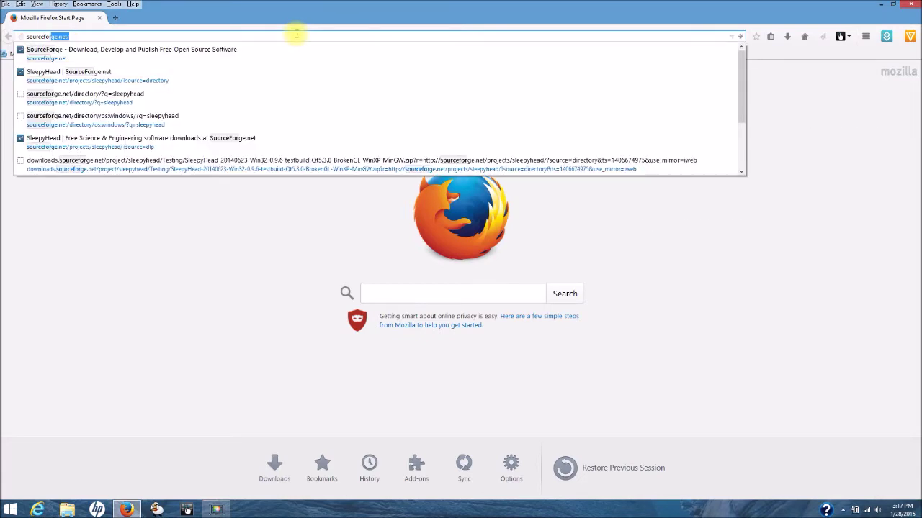
key(Return)
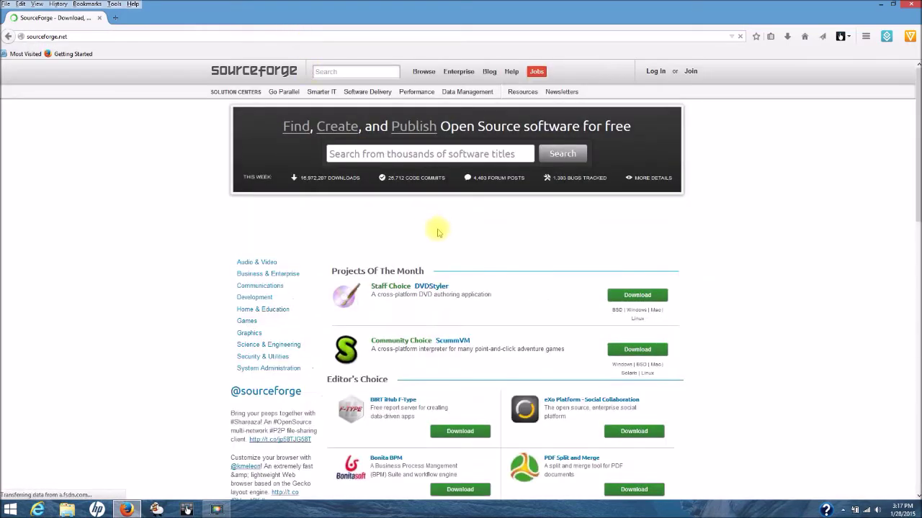
Step: Search SourceForge for 'sleepyhead'
click(330, 71)
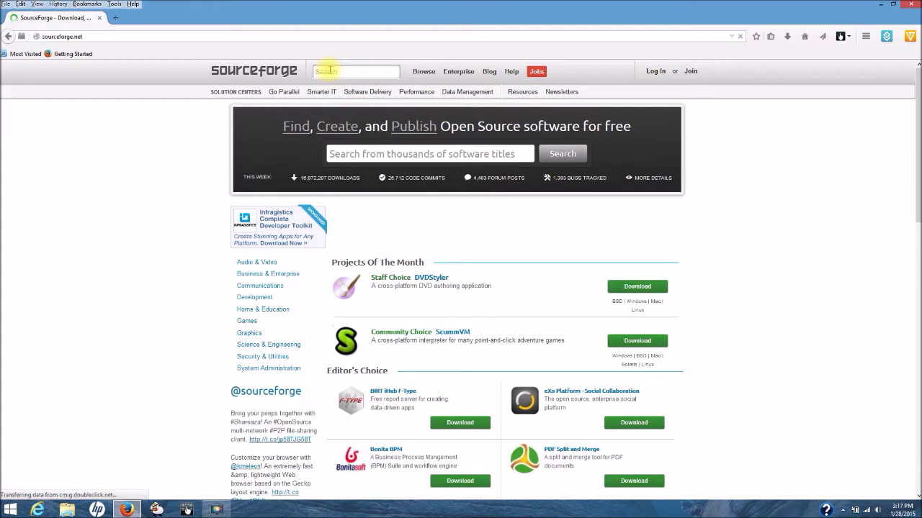
text(sleepyhea)
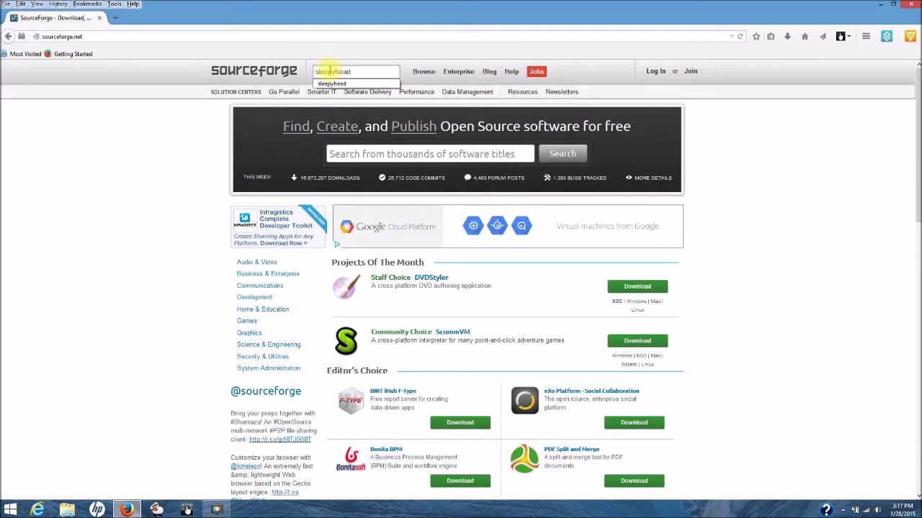
text(d)
key(Return)
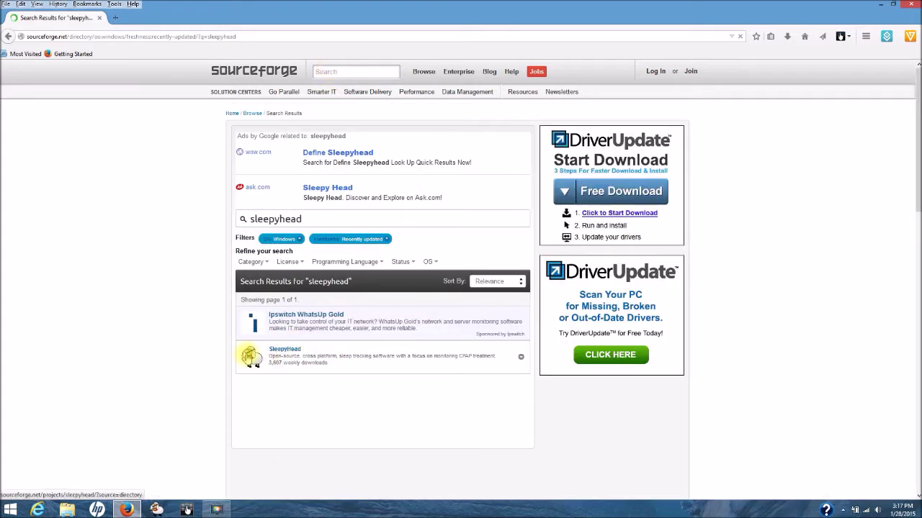
Step: On the SleepyHead project page, highlight the Philips Respironics, DeVilbiss Intellipap and Fisher & Paykel Icon machine lines
click(286, 351)
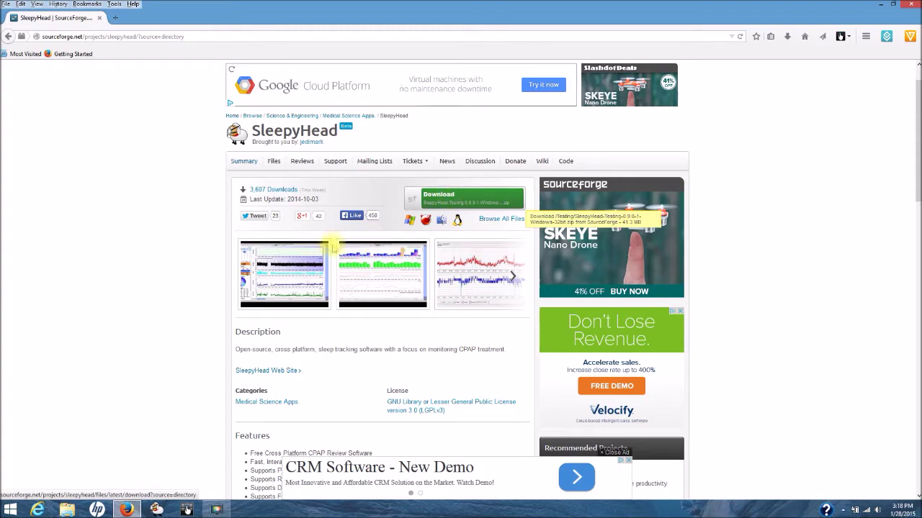
scroll(336, 235, down, 4)
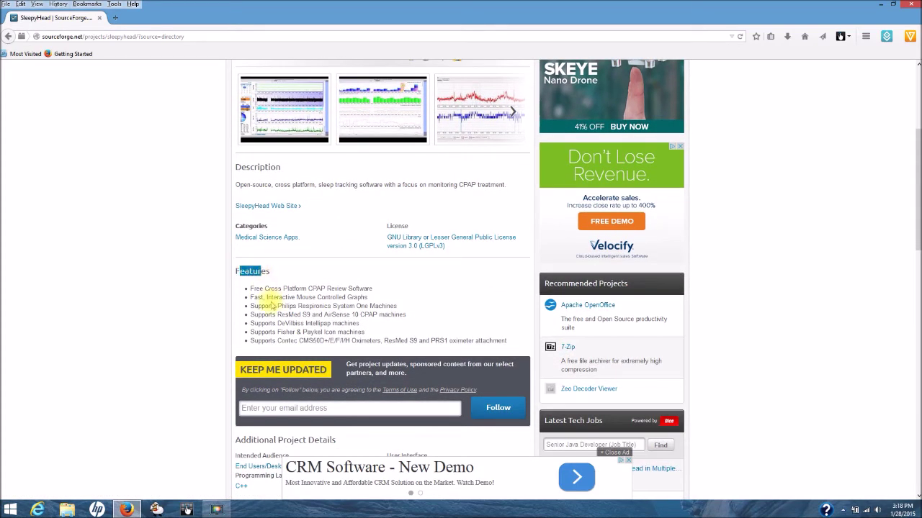
mouse_move(251, 304)
mouse_down()
mouse_move(405, 314)
mouse_move(247, 317)
mouse_up()
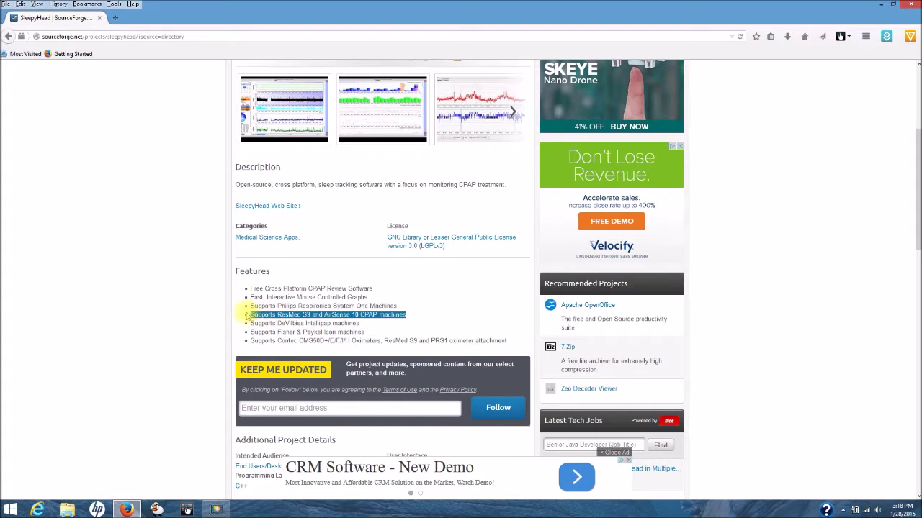
drag(373, 324, 275, 328)
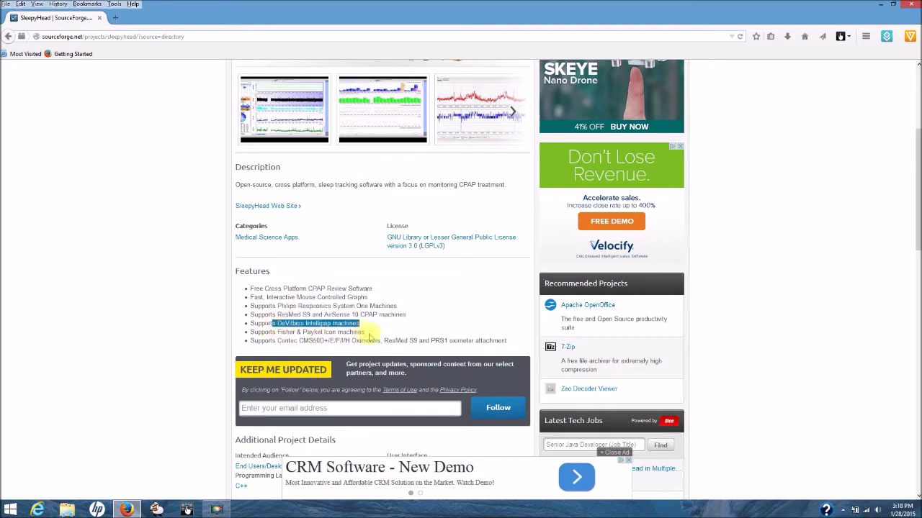
drag(367, 334, 504, 335)
click(487, 303)
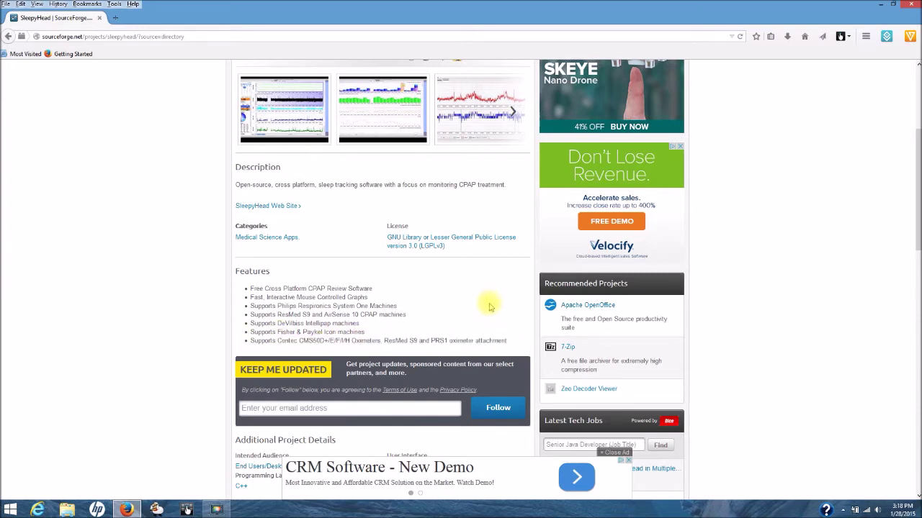
scroll(487, 303, up, 5)
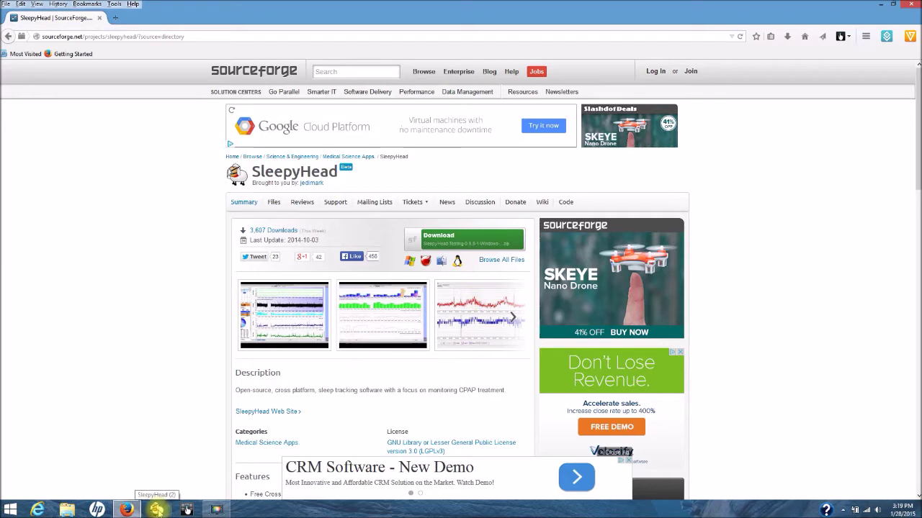
Step: Switch to SleepyHead, load a user profile, and bring up the Daily charts view
click(156, 510)
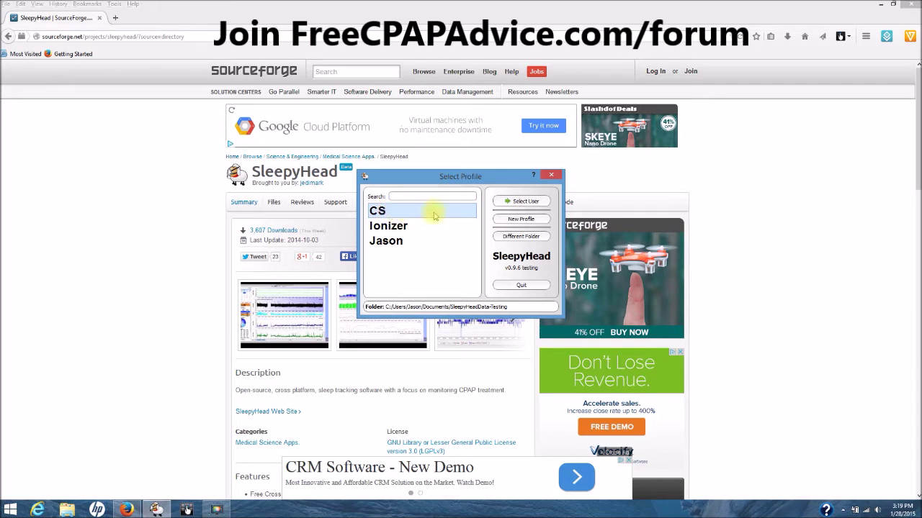
click(515, 201)
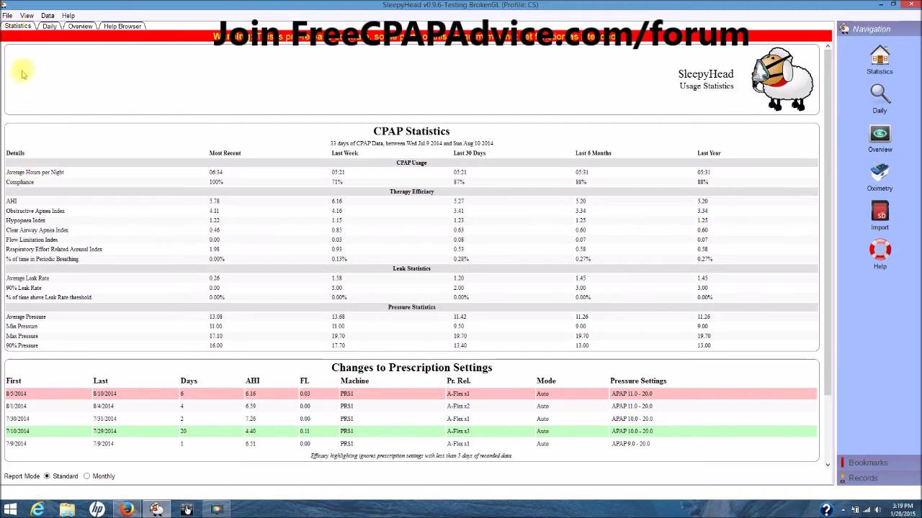
click(48, 26)
Step: Show the nights of July 30 and July 1, 2014, then start a CPAP data import
click(73, 80)
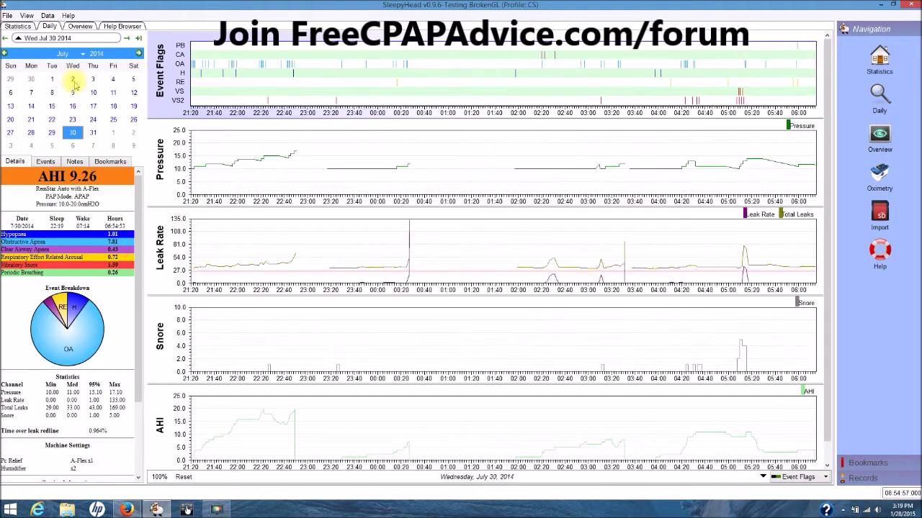
click(52, 79)
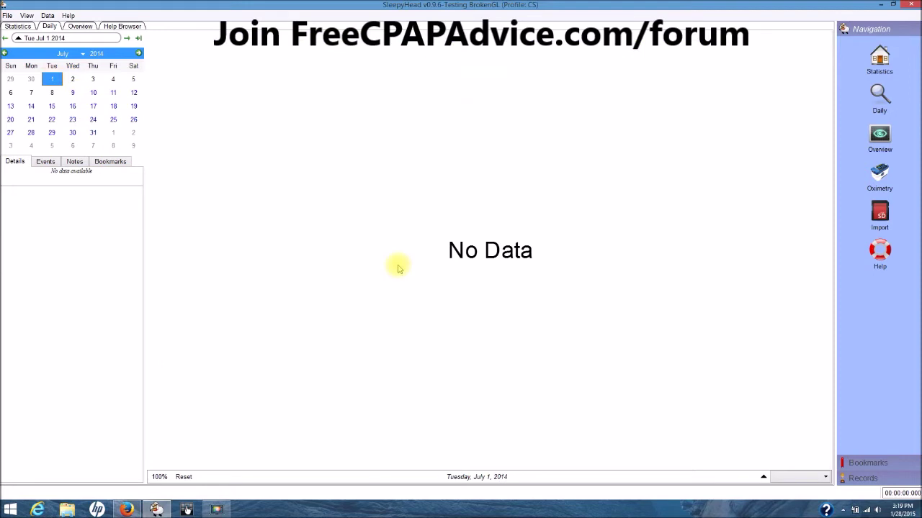
click(8, 15)
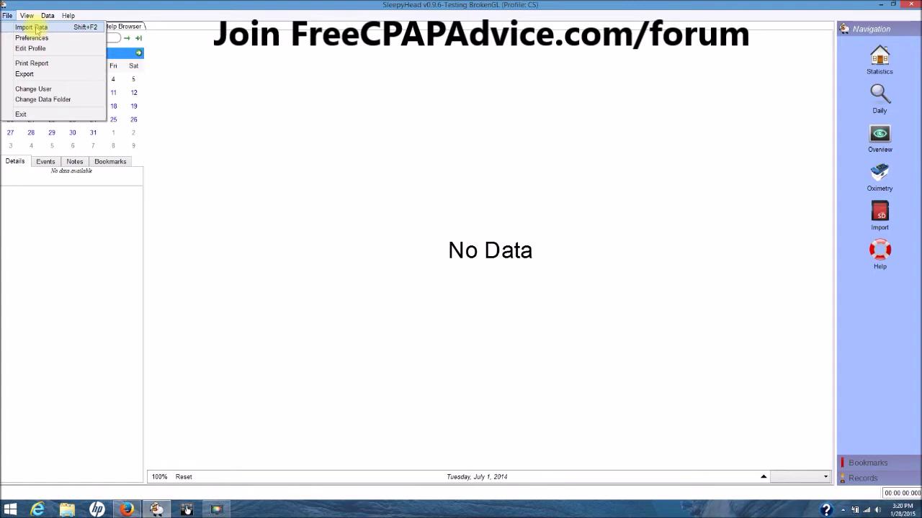
click(33, 27)
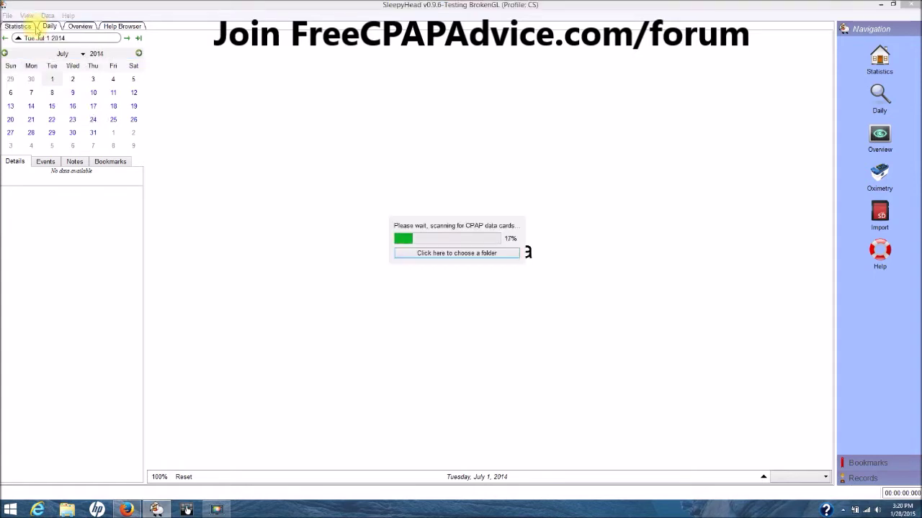
Step: Dismiss the import folder chooser without importing and display the July 9, 2014 charts
click(498, 257)
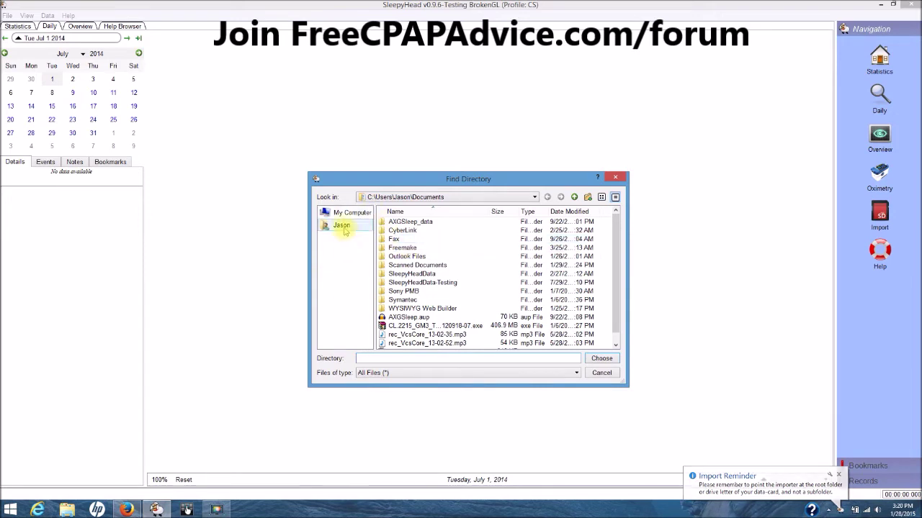
click(343, 212)
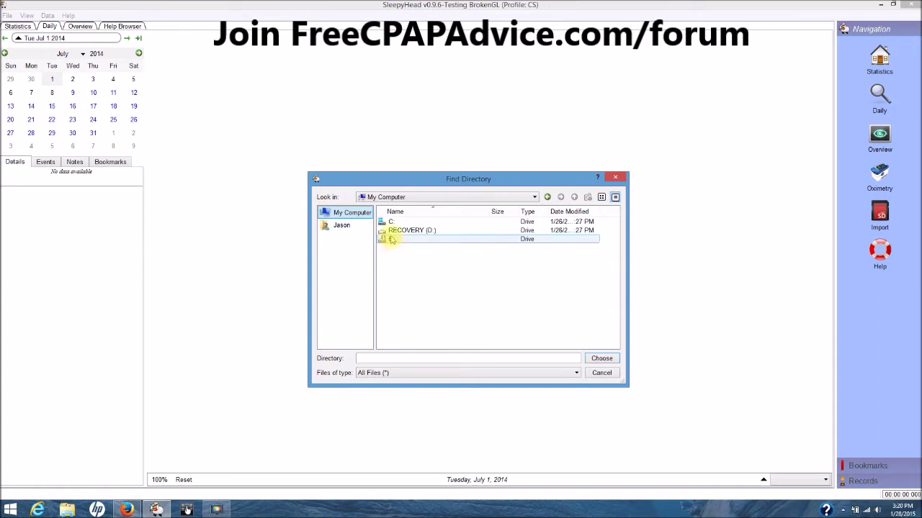
click(614, 177)
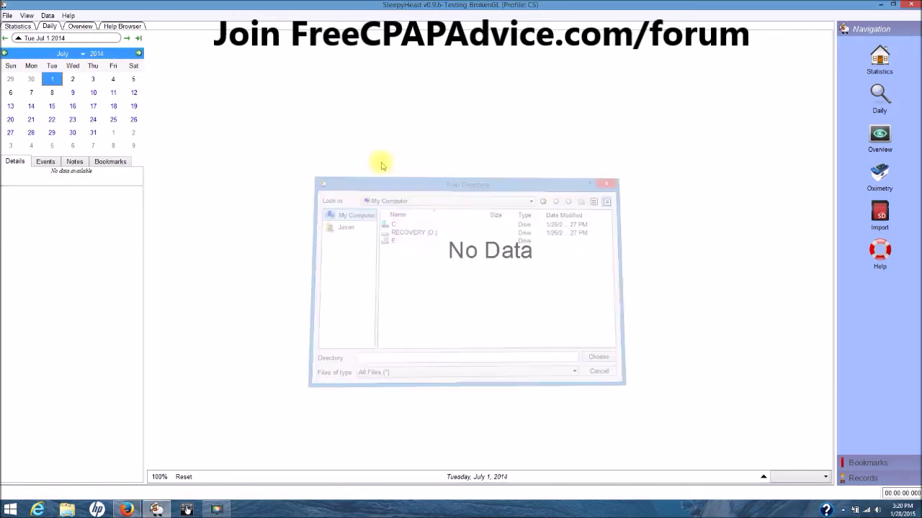
click(72, 92)
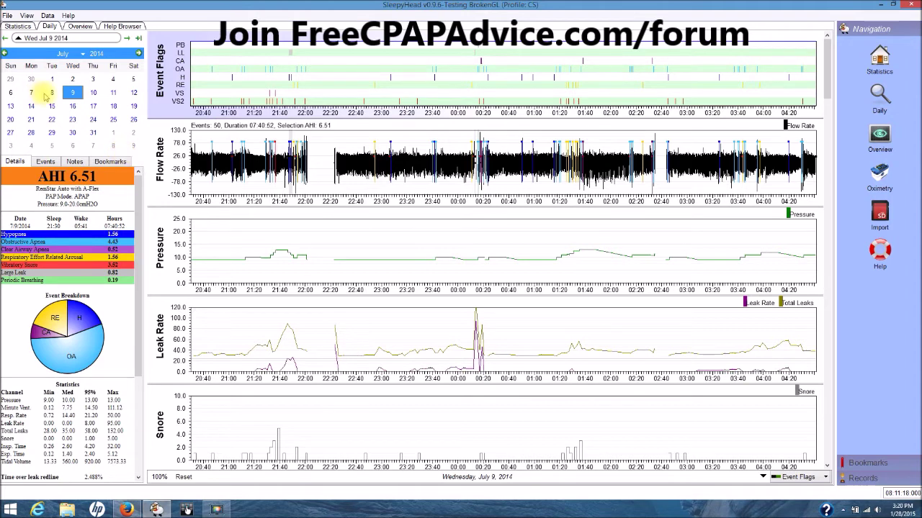
Step: Browse several July nights, checking July 3–5 for data and viewing July 10 and 9
click(93, 106)
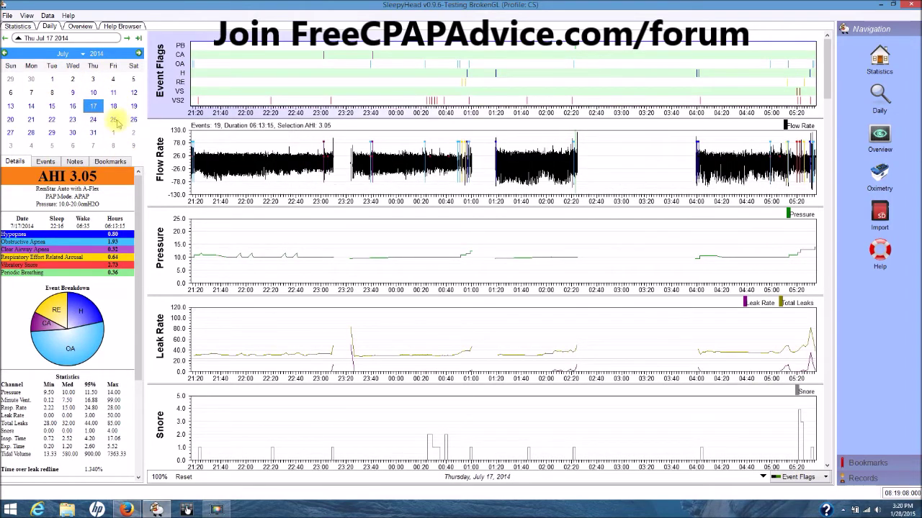
click(93, 132)
click(90, 94)
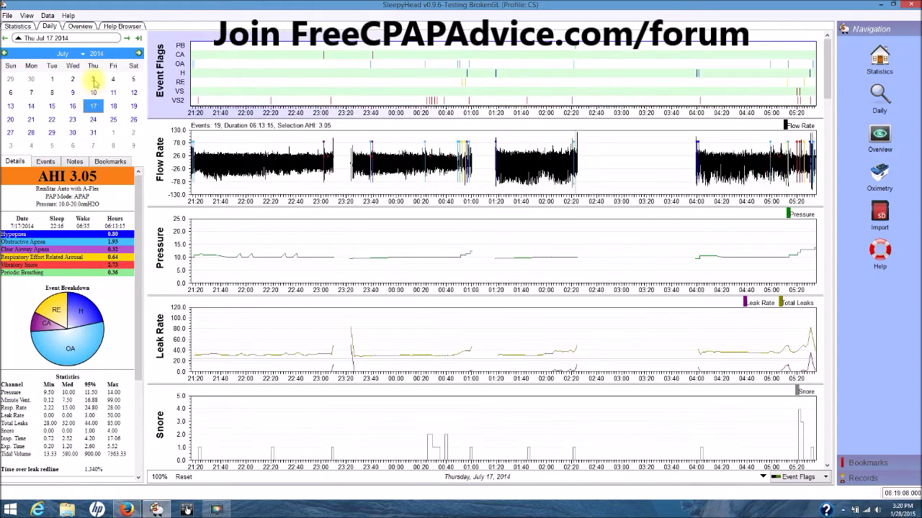
click(93, 79)
click(113, 79)
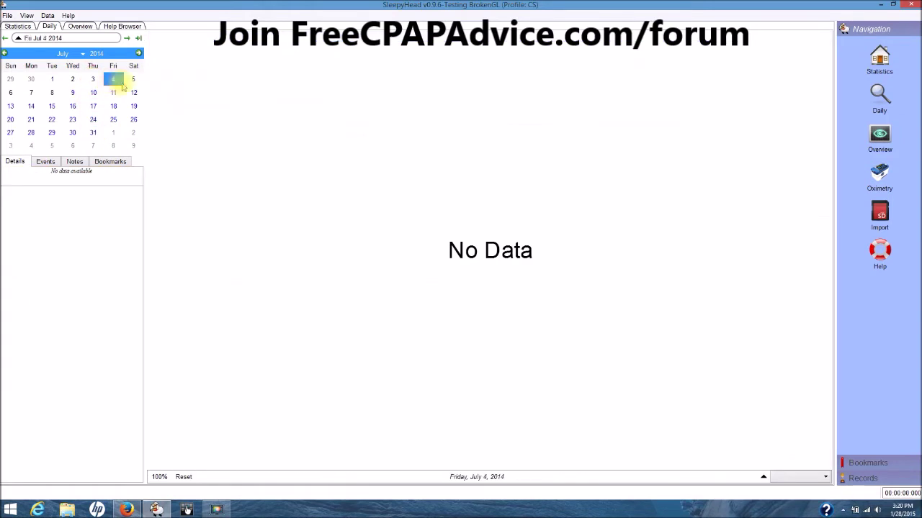
click(133, 79)
click(93, 92)
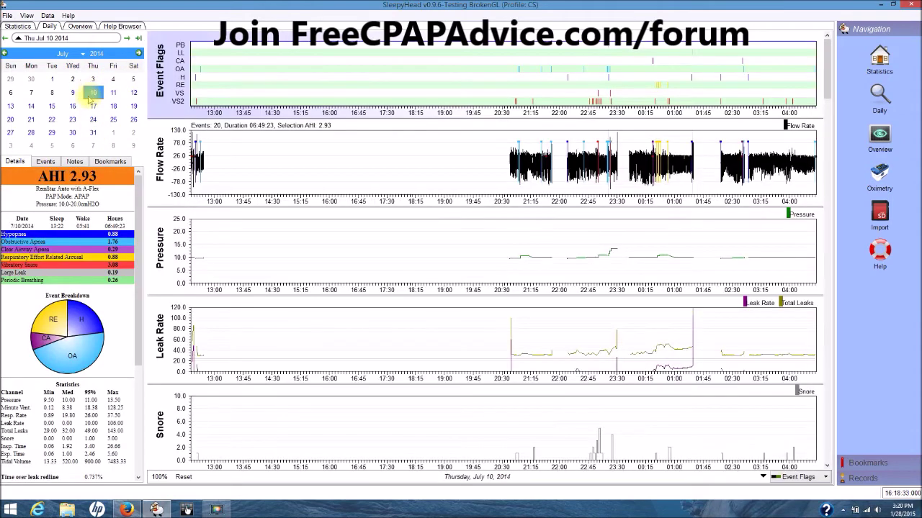
click(73, 93)
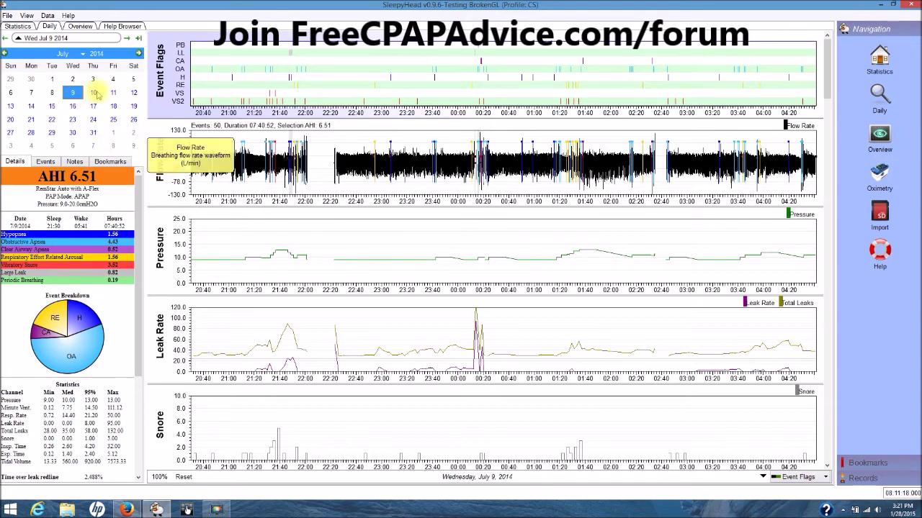
Step: View July 16, 15, 14, 13, 9 and 10, then move on to August 10, 2014
click(74, 106)
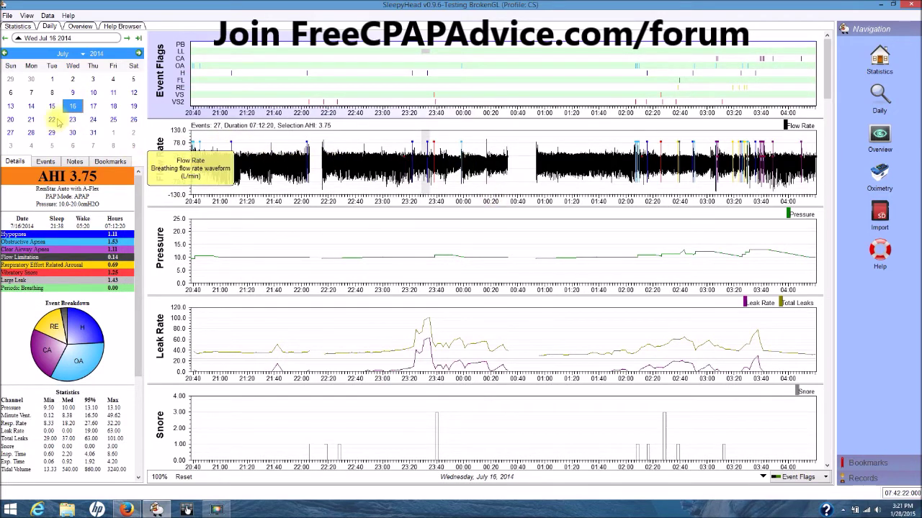
click(53, 107)
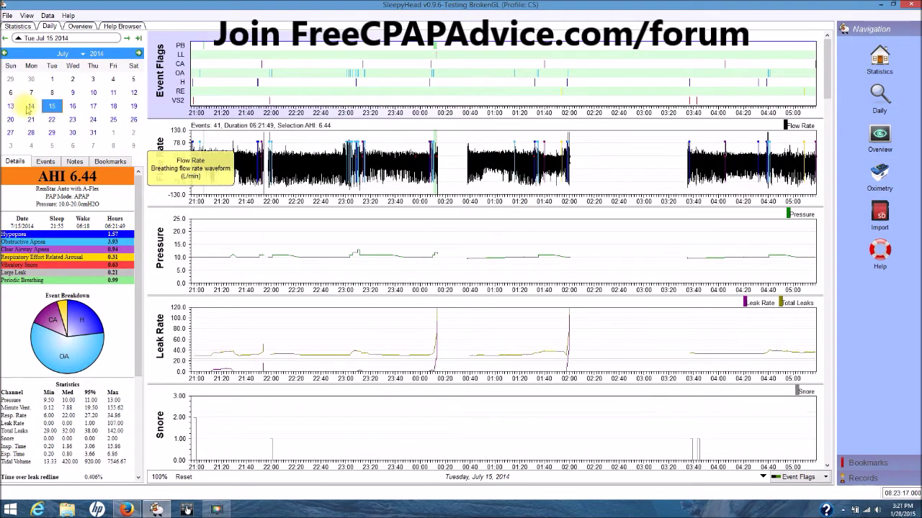
click(29, 106)
click(11, 106)
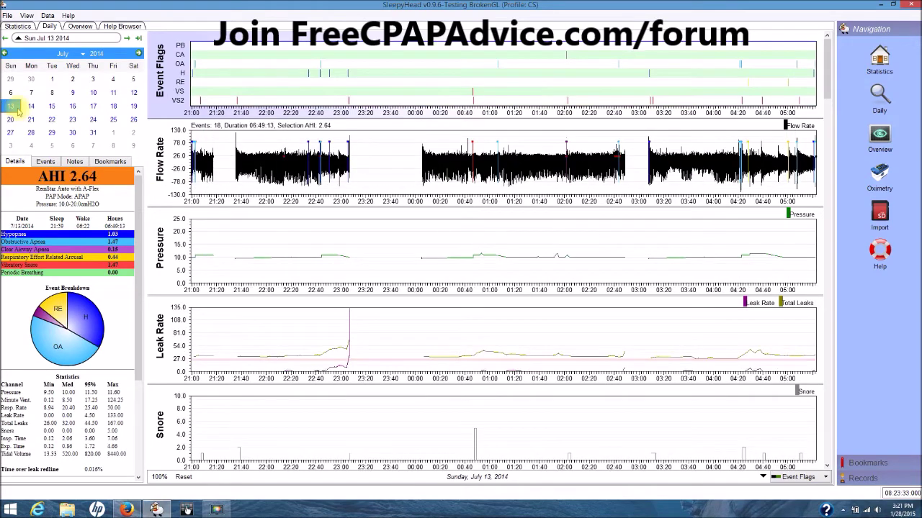
click(76, 93)
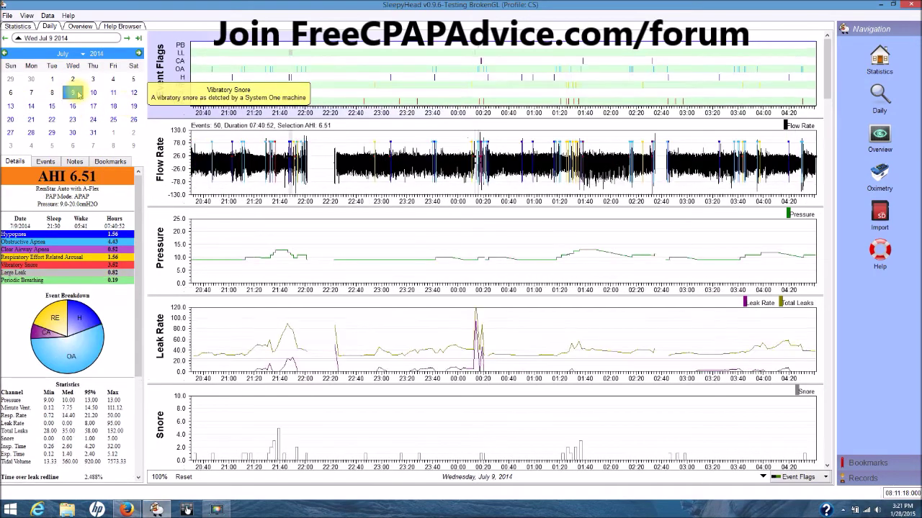
click(92, 93)
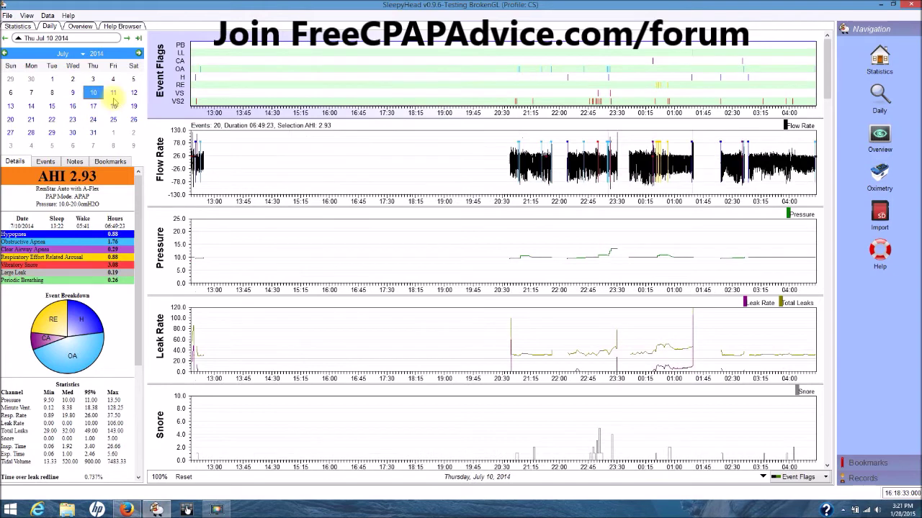
click(138, 53)
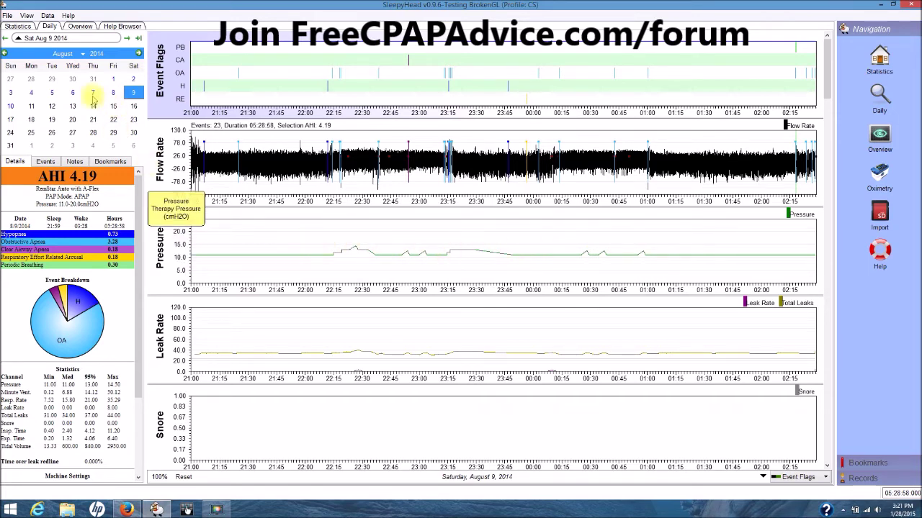
click(11, 106)
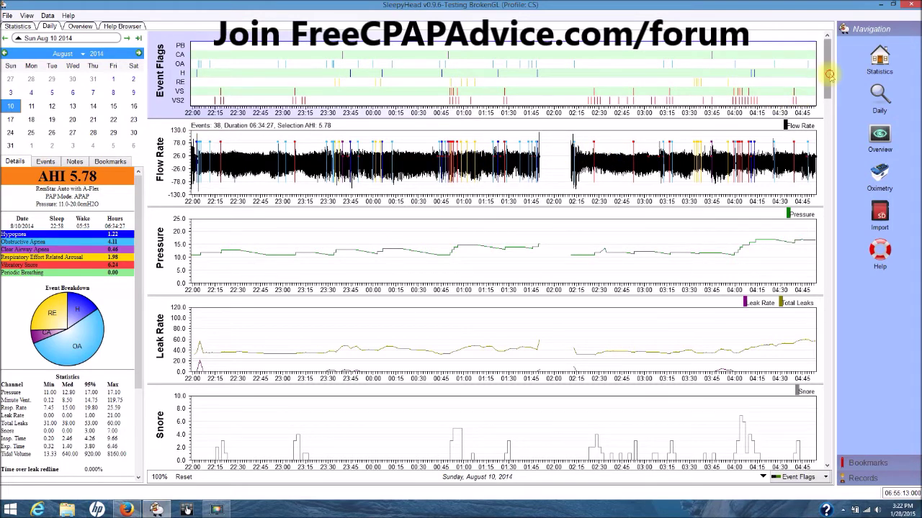
Step: Scroll through the August 10 graphs, from flow rate down through leak, snore and tidal volume to AHI
mouse_move(830, 74)
mouse_down()
mouse_move(852, 177)
mouse_move(853, 241)
mouse_move(833, 278)
mouse_move(825, 392)
mouse_move(805, 446)
mouse_up()
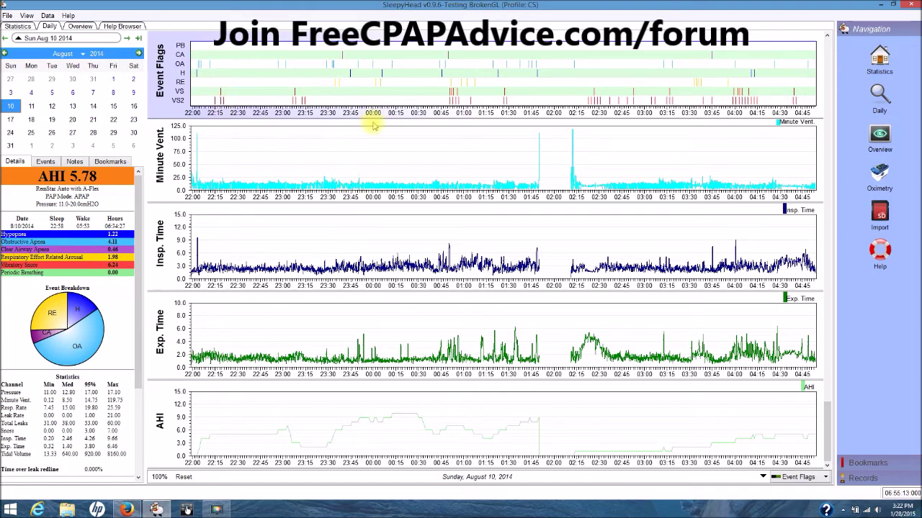
scroll(487, 204, up, 5)
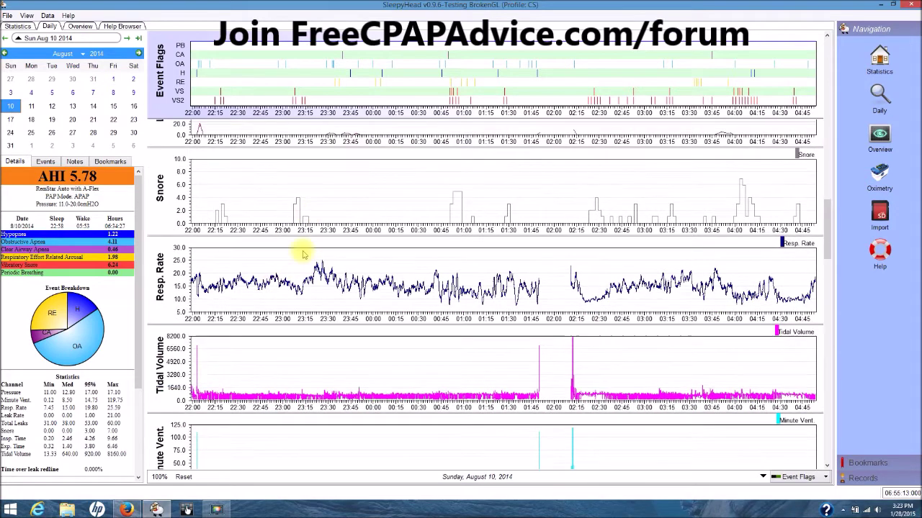
scroll(270, 209, up, 3)
scroll(354, 268, up, 5)
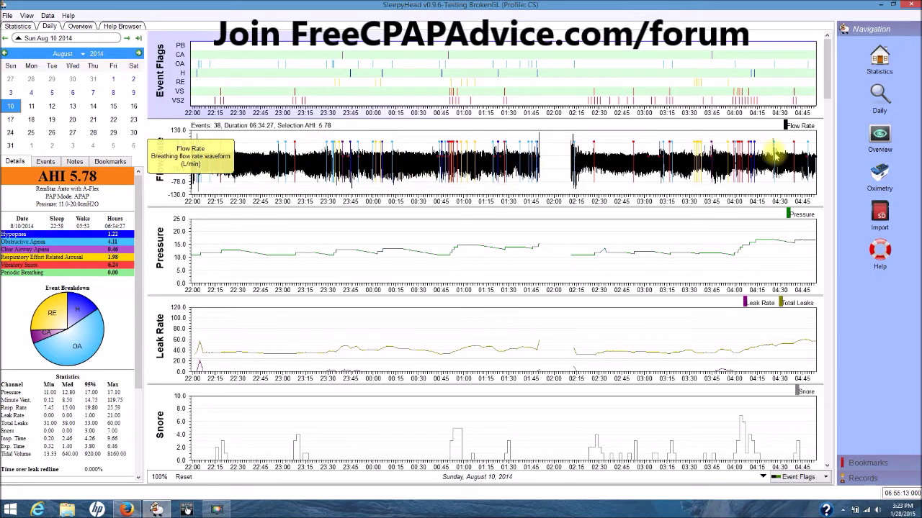
scroll(322, 186, up, 1)
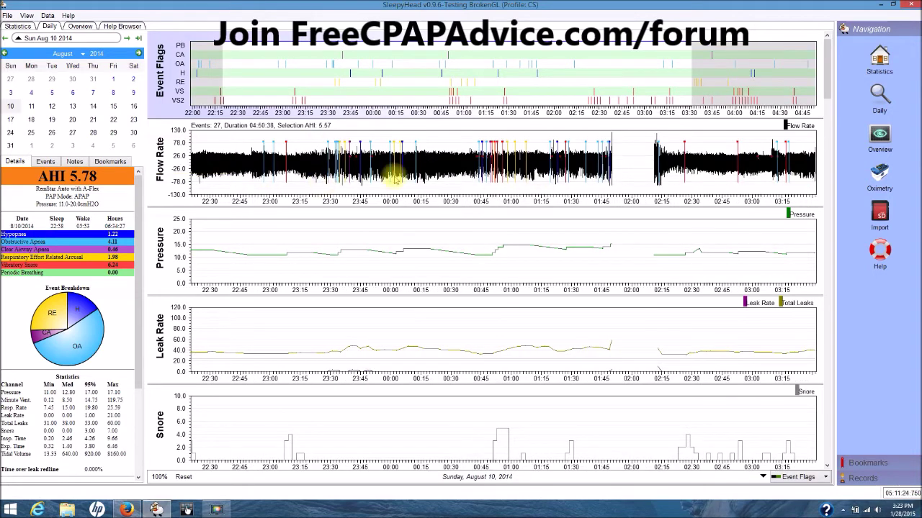
scroll(395, 175, down, 1)
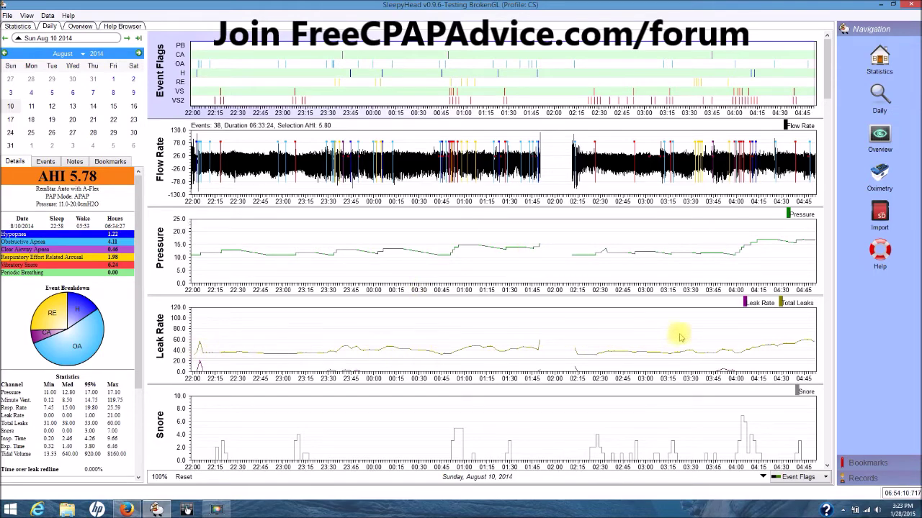
scroll(648, 319, down, 4)
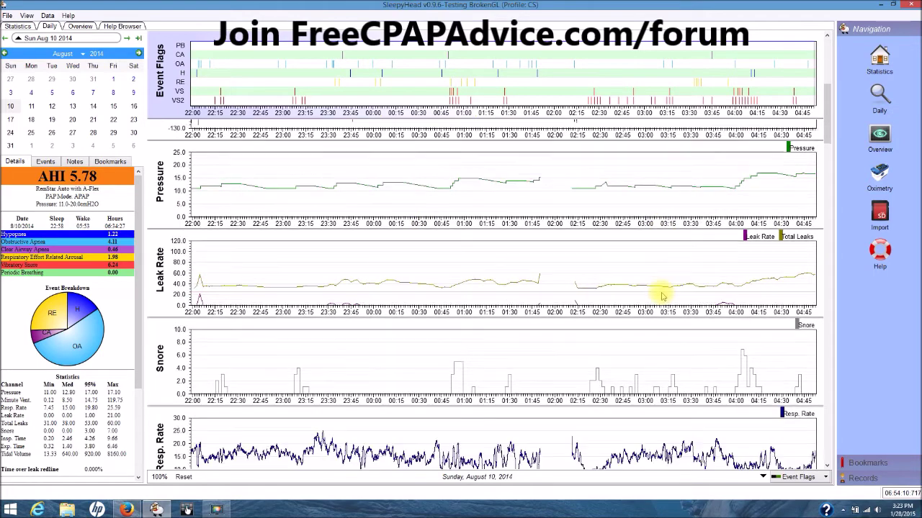
scroll(611, 272, down, 3)
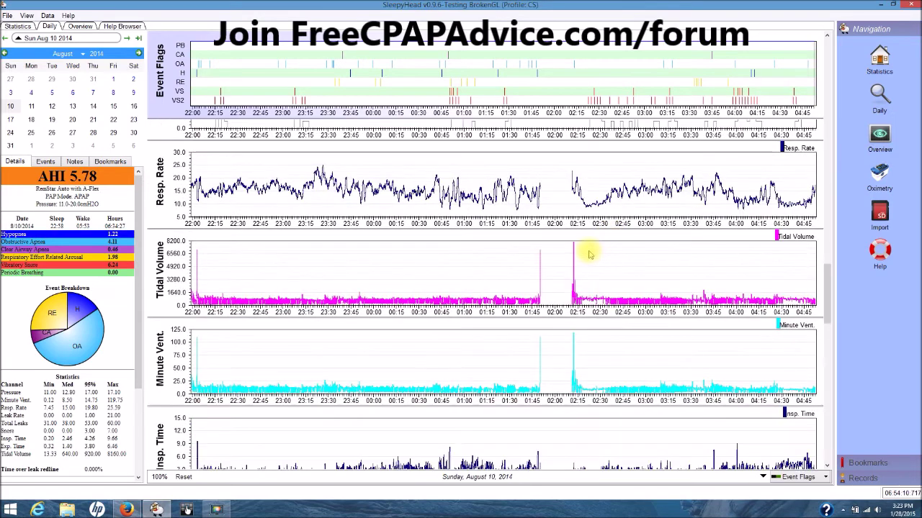
scroll(586, 253, up, 4)
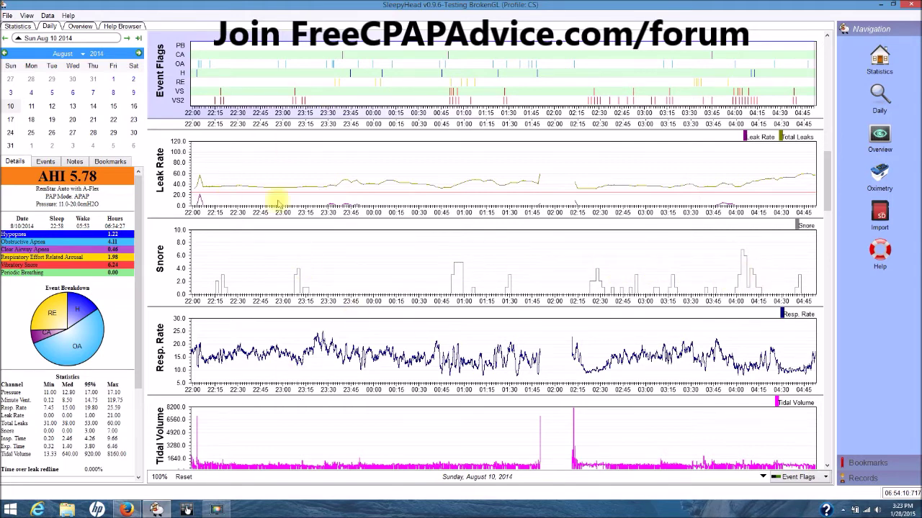
scroll(296, 383, down, 1)
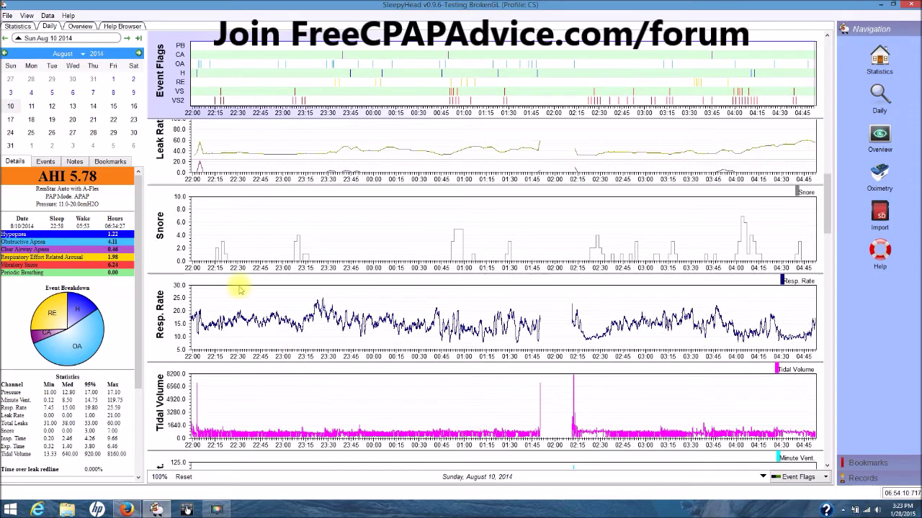
scroll(360, 318, down, 2)
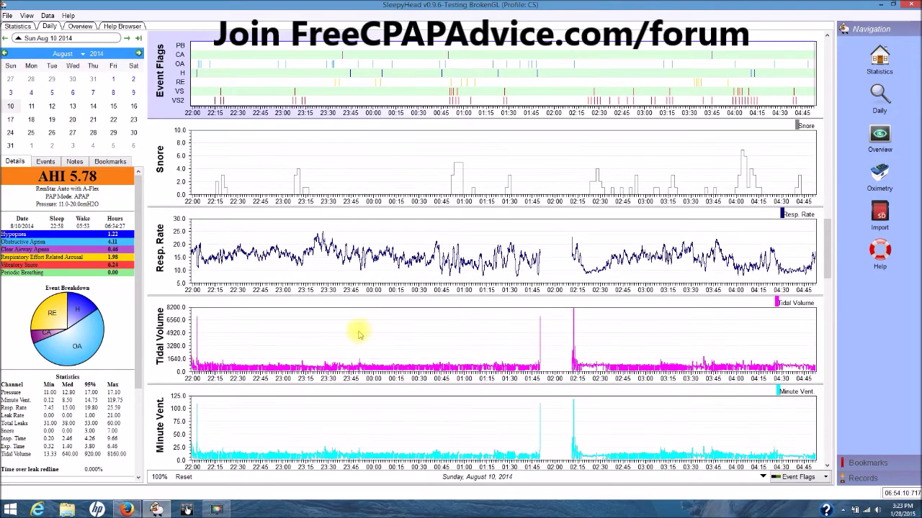
scroll(367, 338, down, 3)
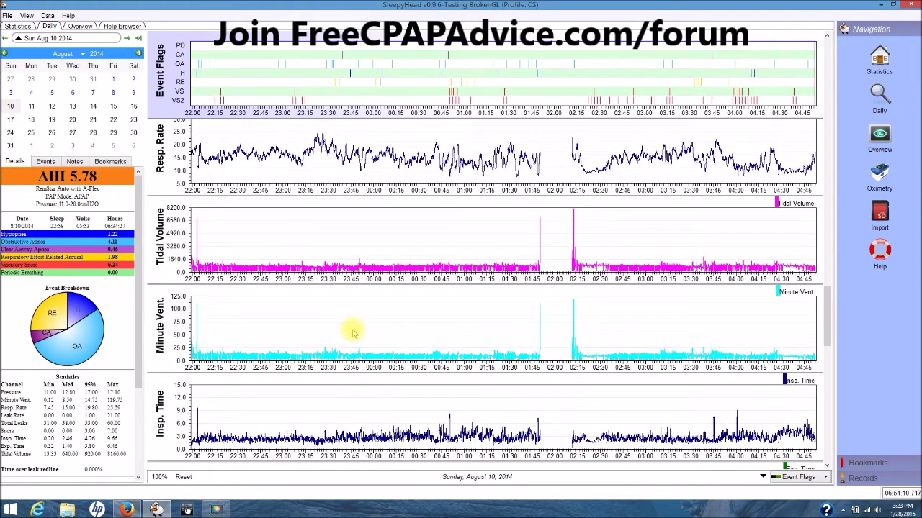
scroll(417, 323, down, 2)
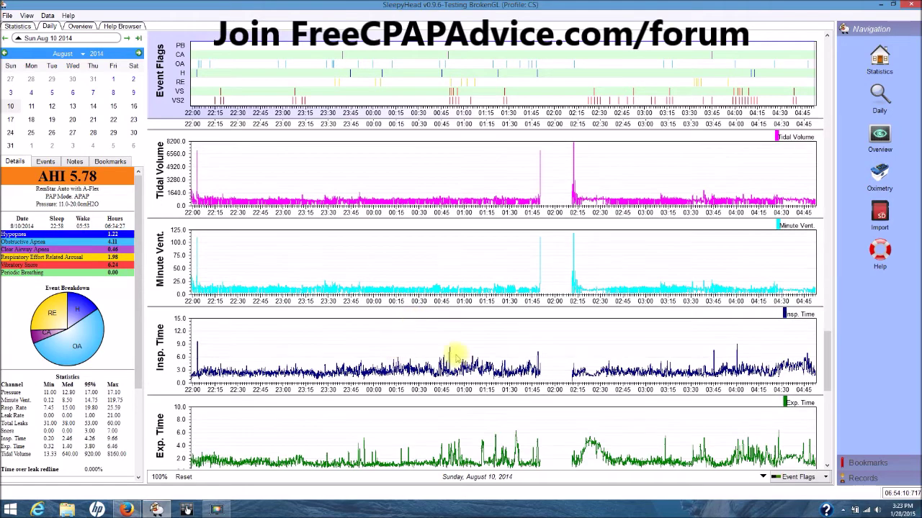
scroll(424, 349, down, 3)
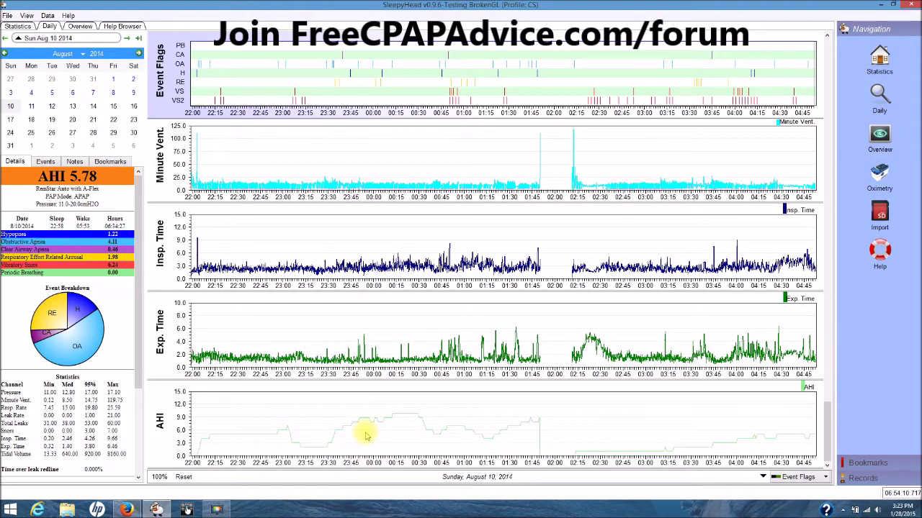
scroll(356, 431, up, 3)
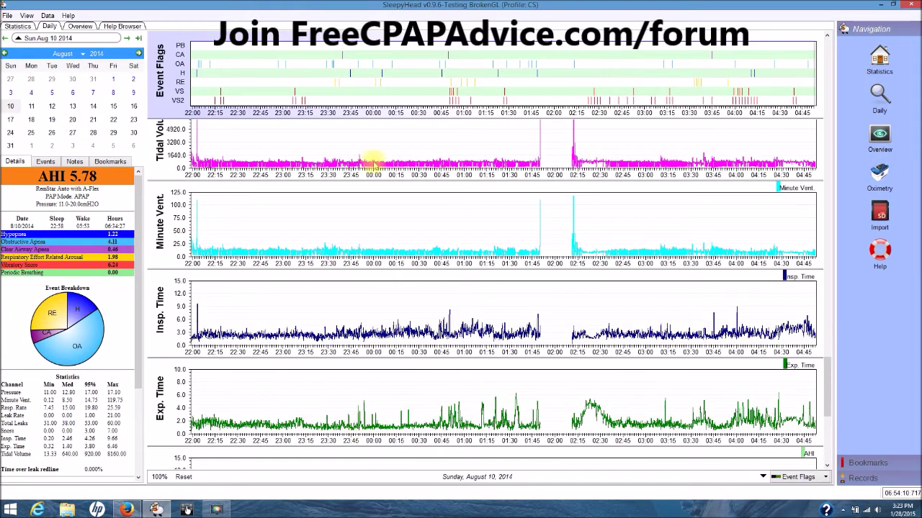
scroll(499, 265, down, 3)
scroll(372, 313, up, 4)
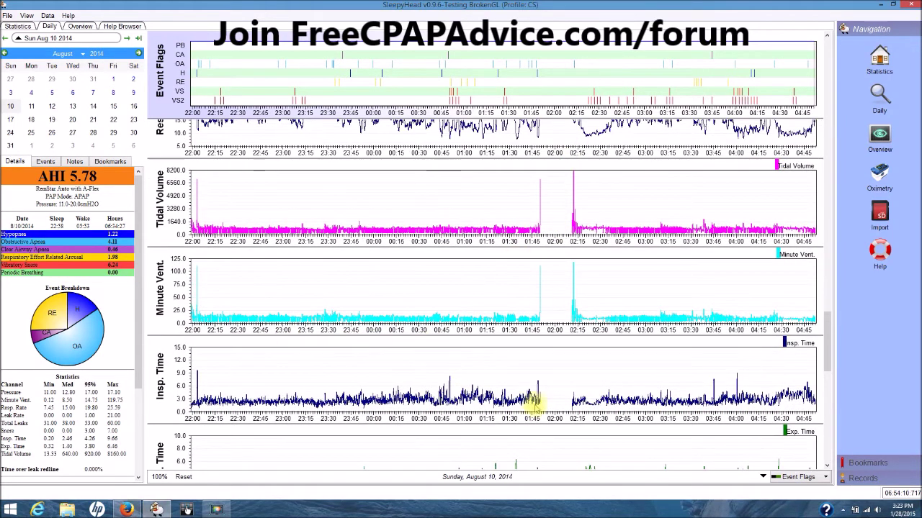
scroll(498, 403, up, 10)
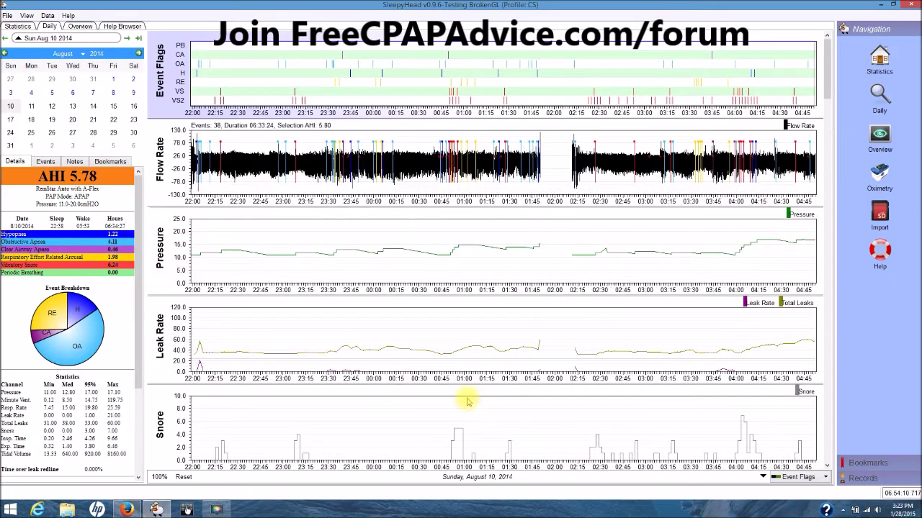
scroll(439, 332, down, 3)
scroll(245, 315, down, 3)
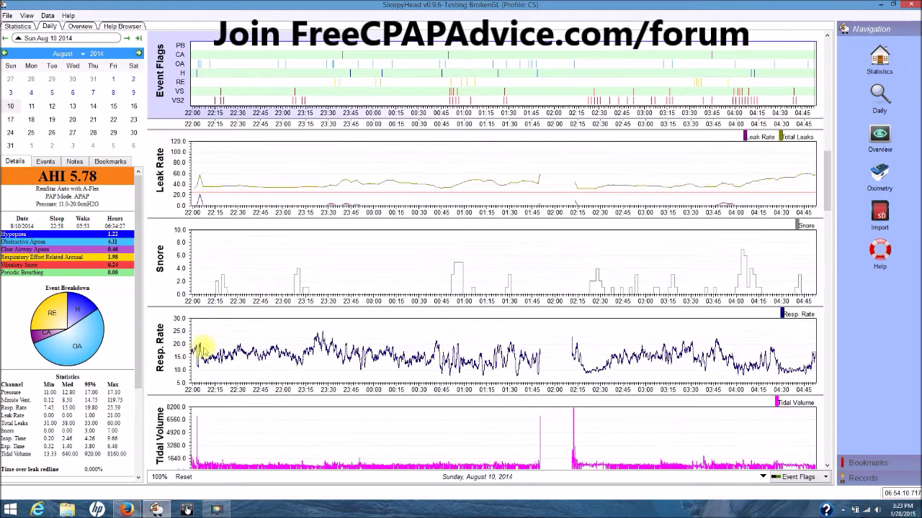
click(211, 245)
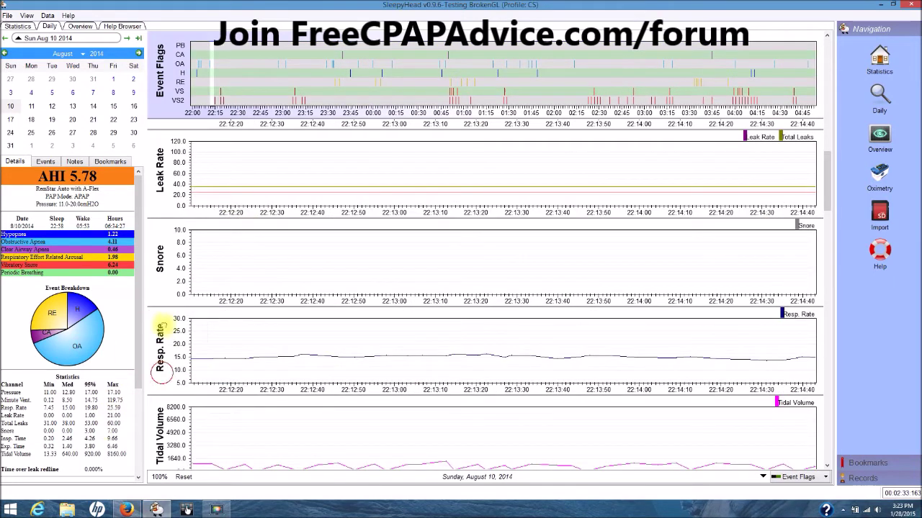
drag(161, 370, 230, 183)
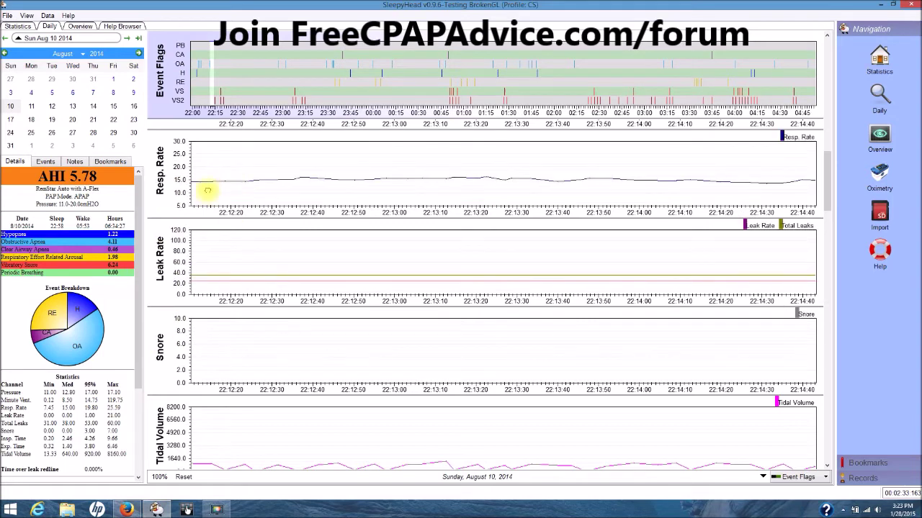
scroll(212, 234, up, 3)
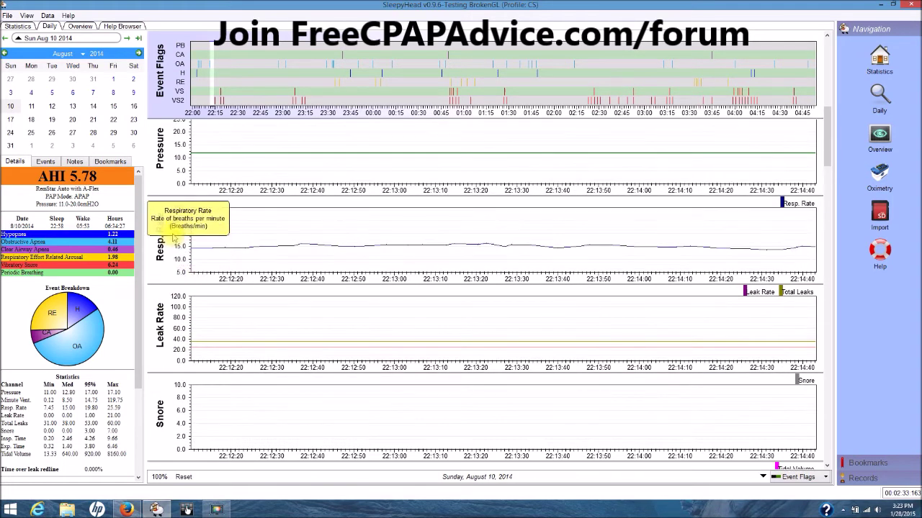
scroll(293, 225, up, 1)
scroll(263, 195, down, 2)
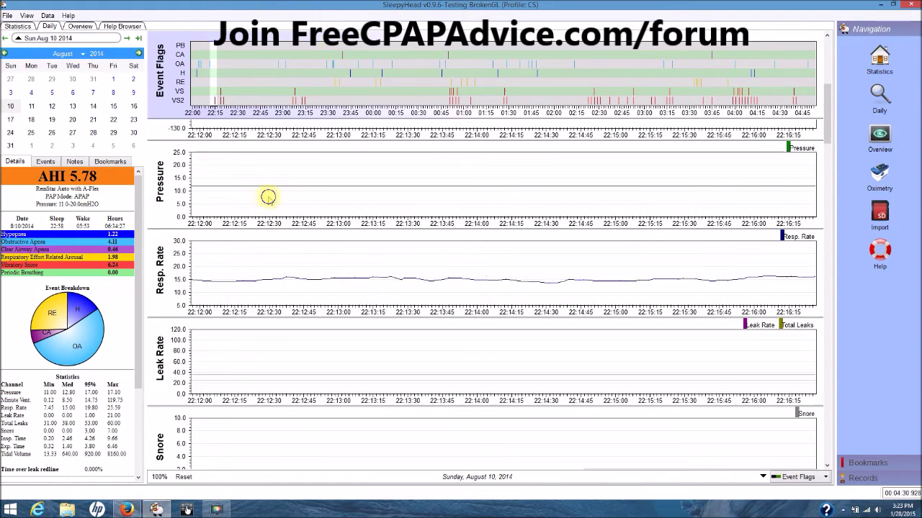
scroll(267, 199, down, 4)
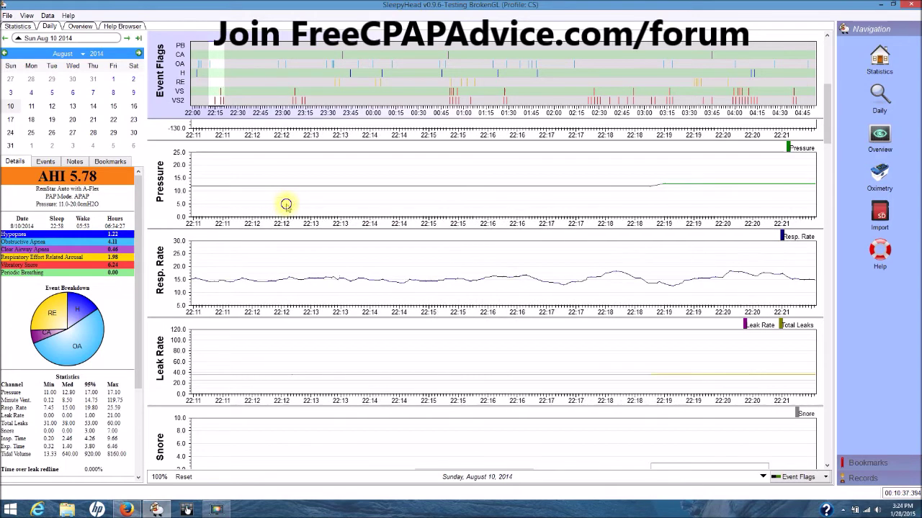
scroll(325, 157, up, 2)
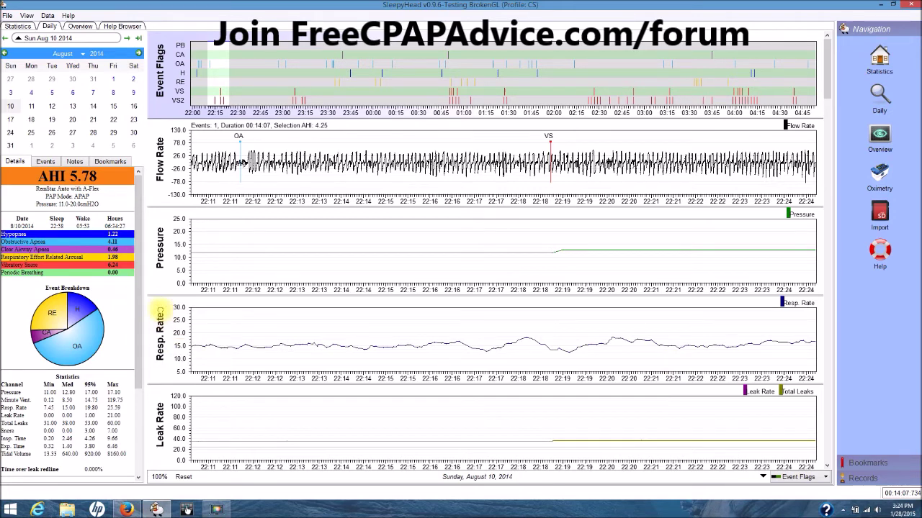
drag(160, 316, 169, 491)
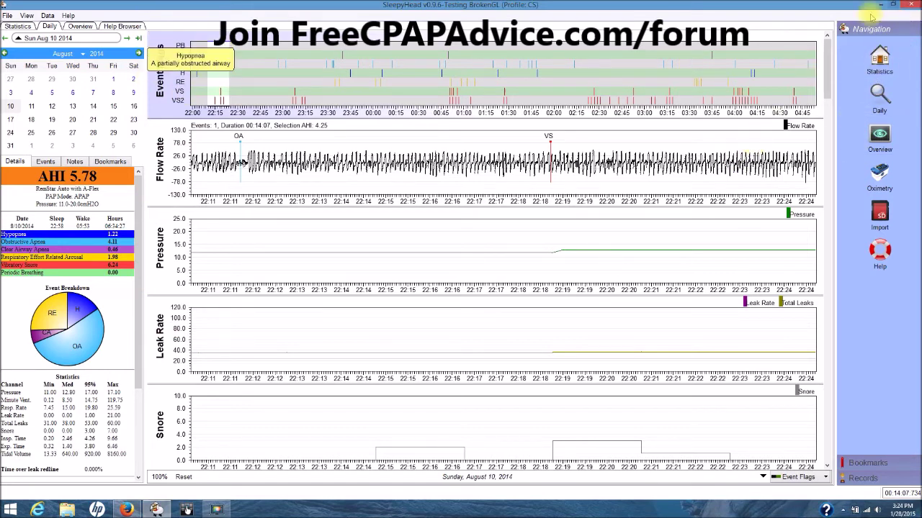
click(598, 76)
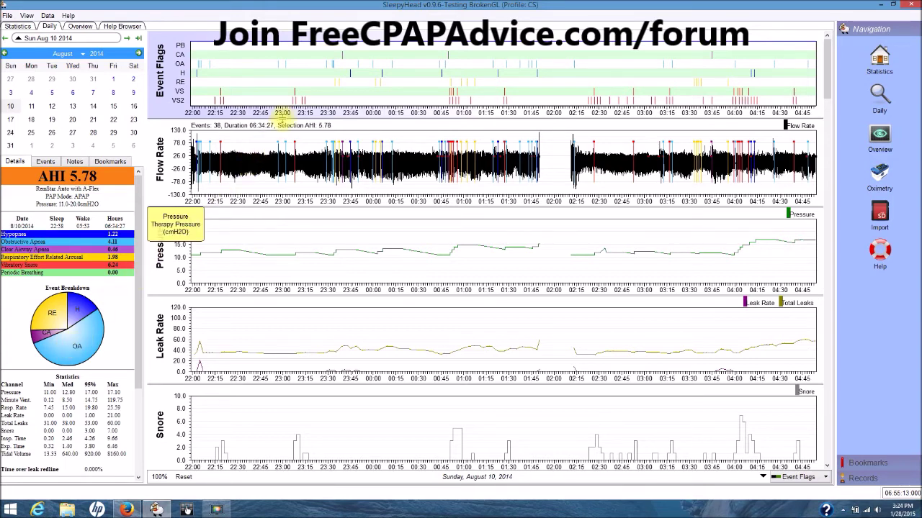
Step: Zoom all graphs in to about 23:31–23:35, where three OA events and an RE cluster
click(334, 69)
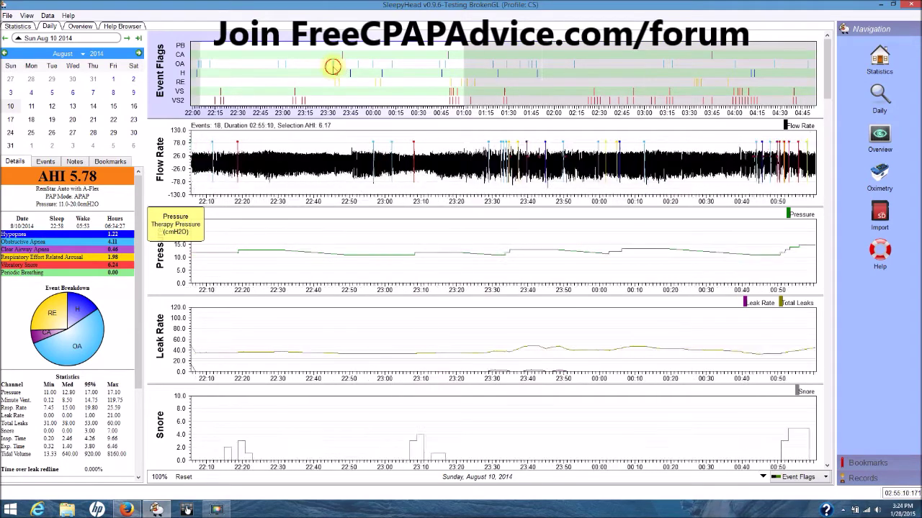
click(334, 69)
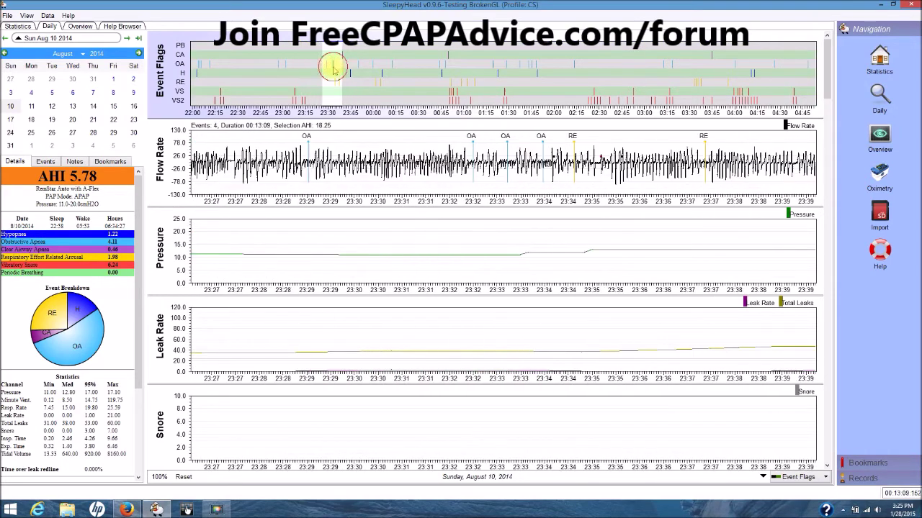
click(334, 69)
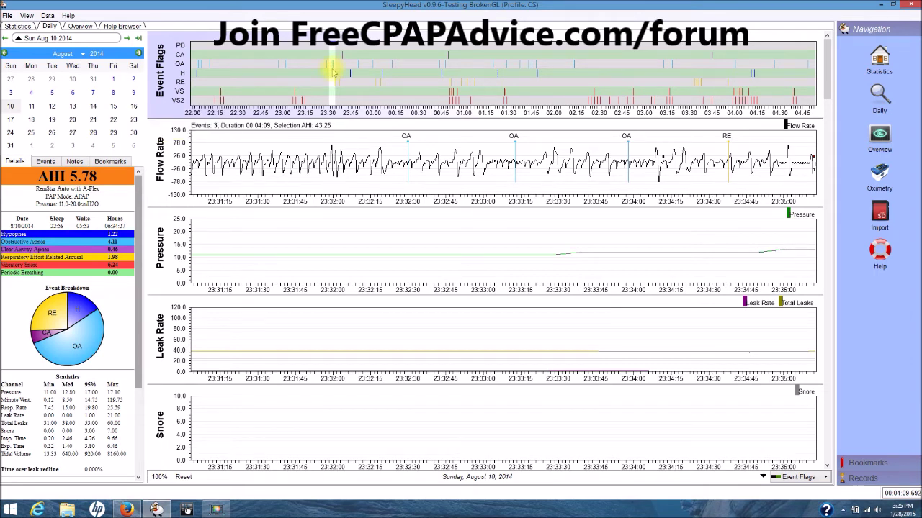
Step: Inspect 23:28–23:36 and 03:32–03:39 on all graphs, then return to the full 22:00–04:45 night
scroll(331, 70, down, 5)
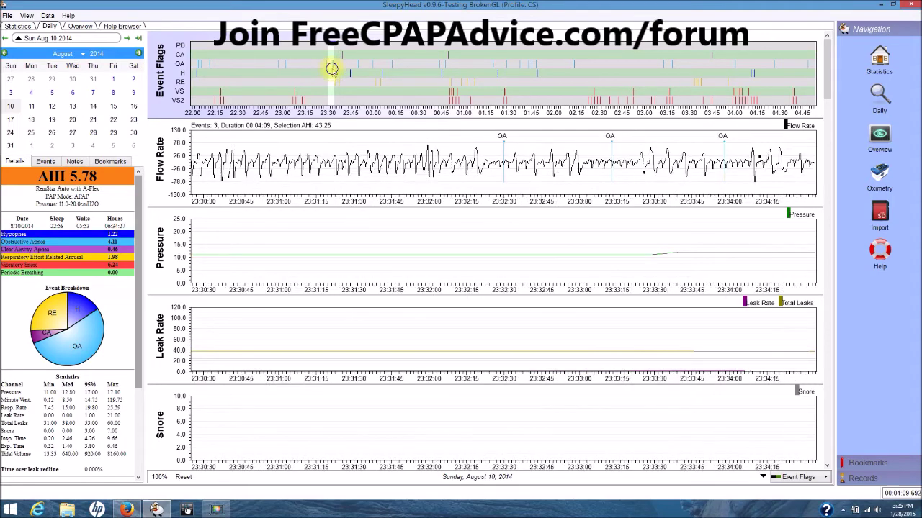
scroll(332, 69, down, 5)
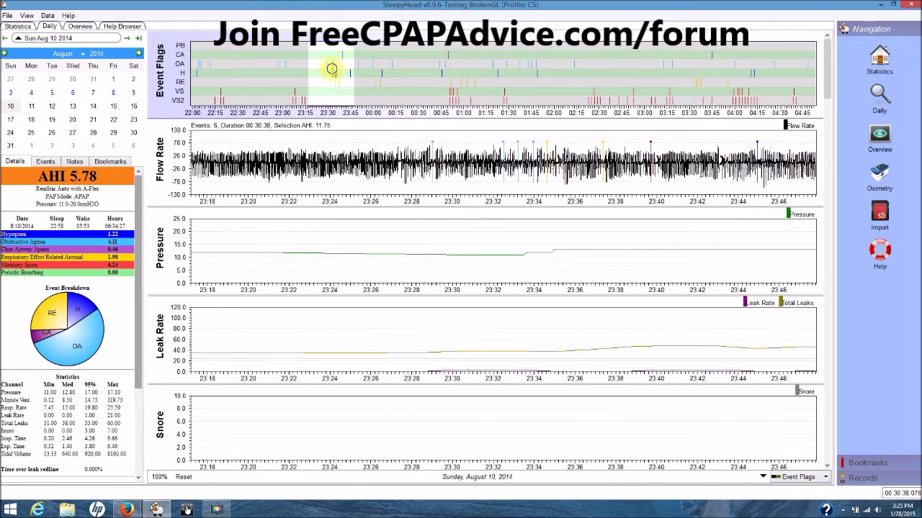
scroll(334, 72, down, 2)
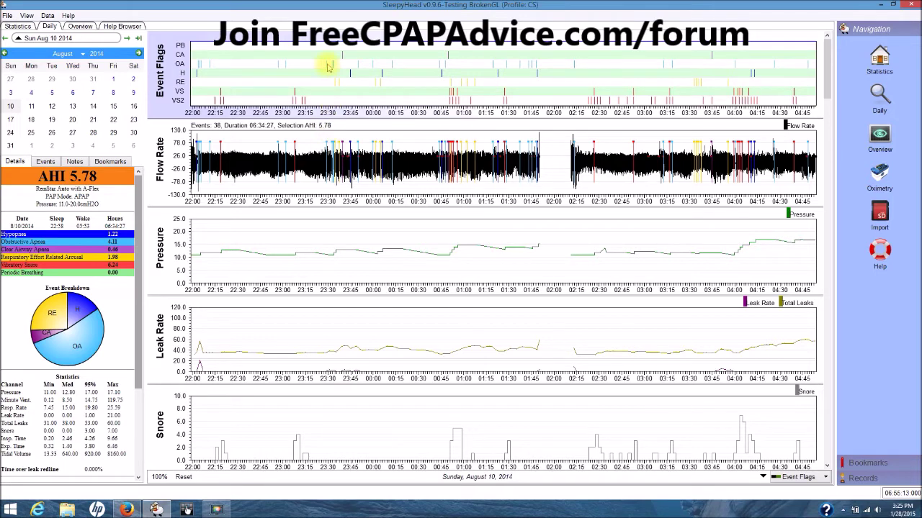
drag(325, 67, 338, 68)
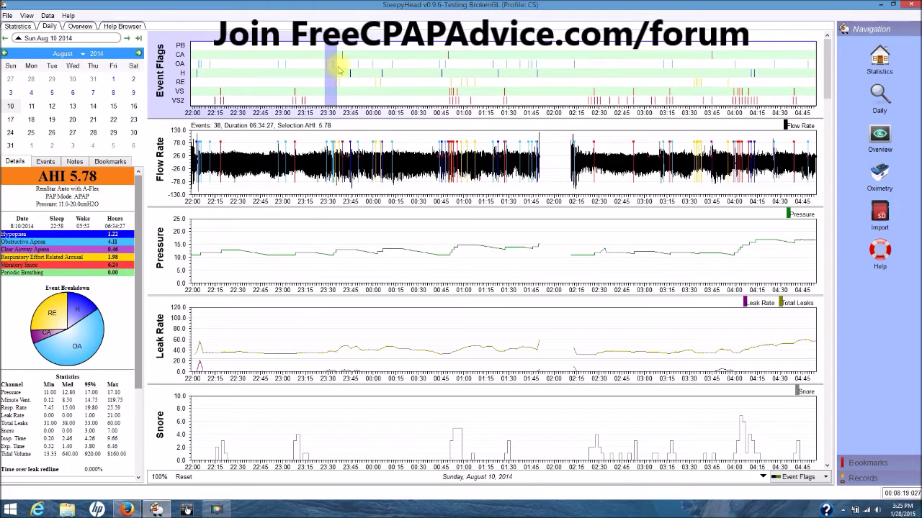
drag(339, 68, 339, 70)
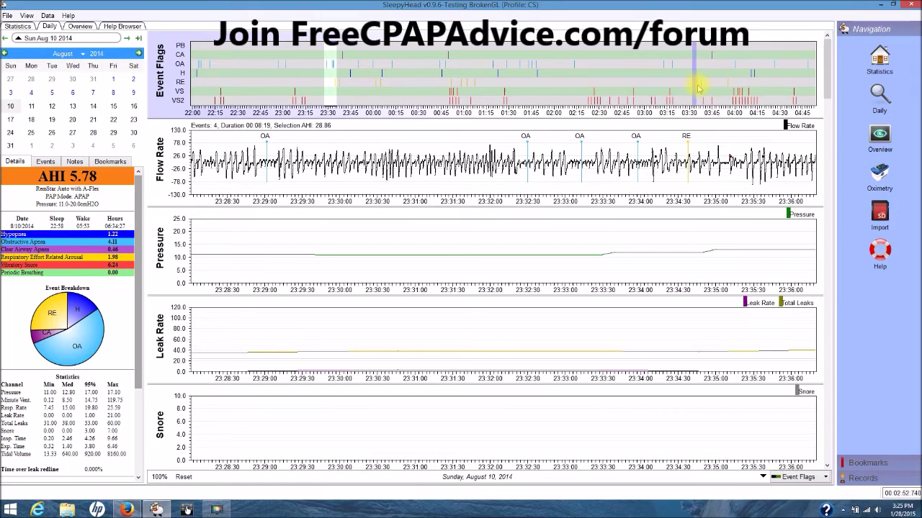
drag(695, 86, 706, 91)
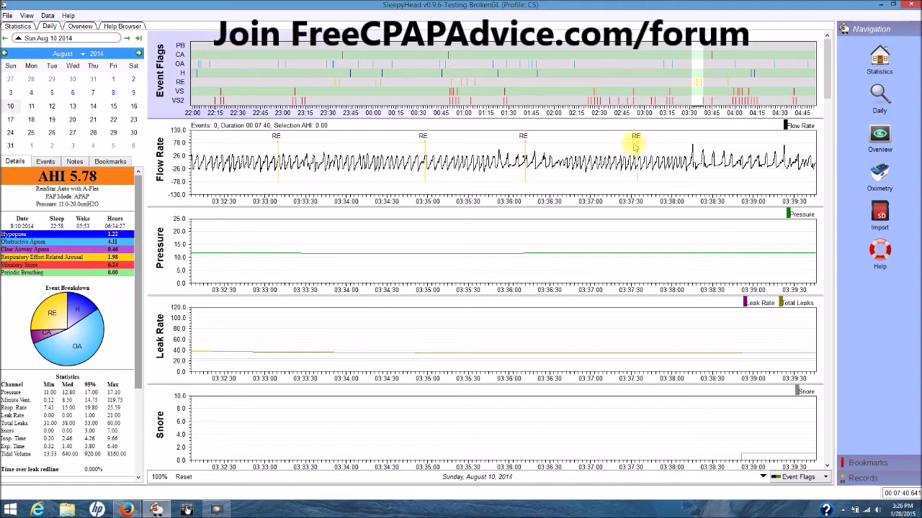
scroll(634, 146, down, 5)
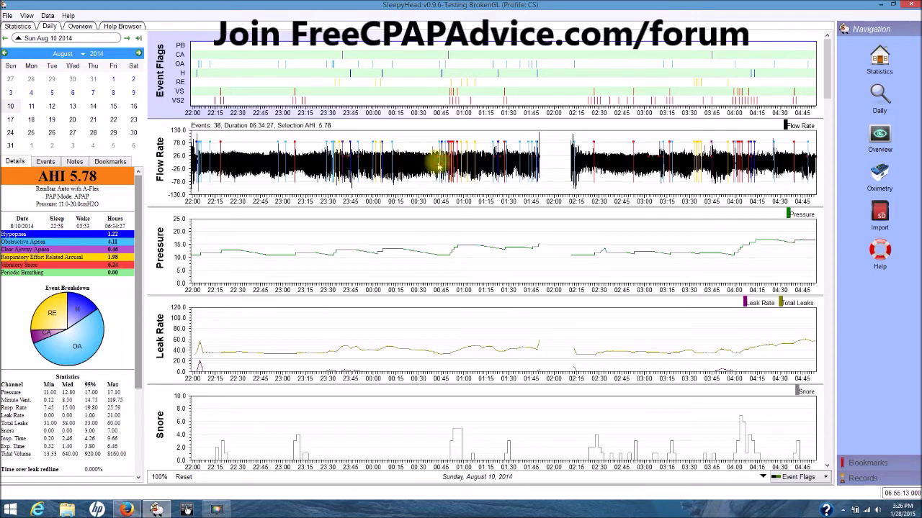
drag(437, 163, 458, 165)
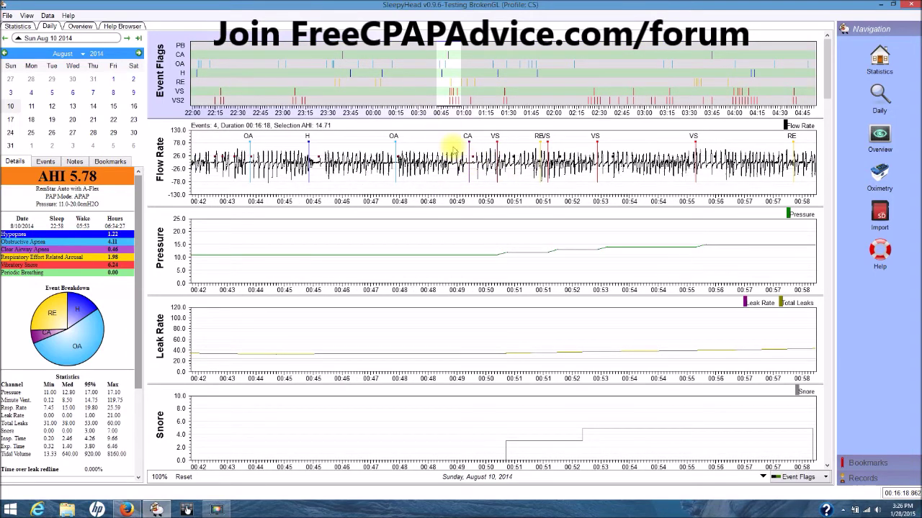
click(468, 74)
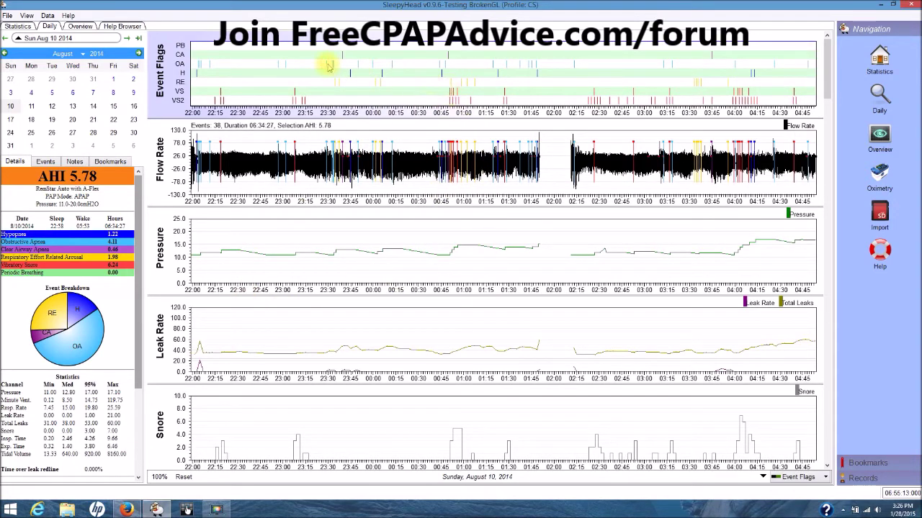
drag(329, 67, 337, 74)
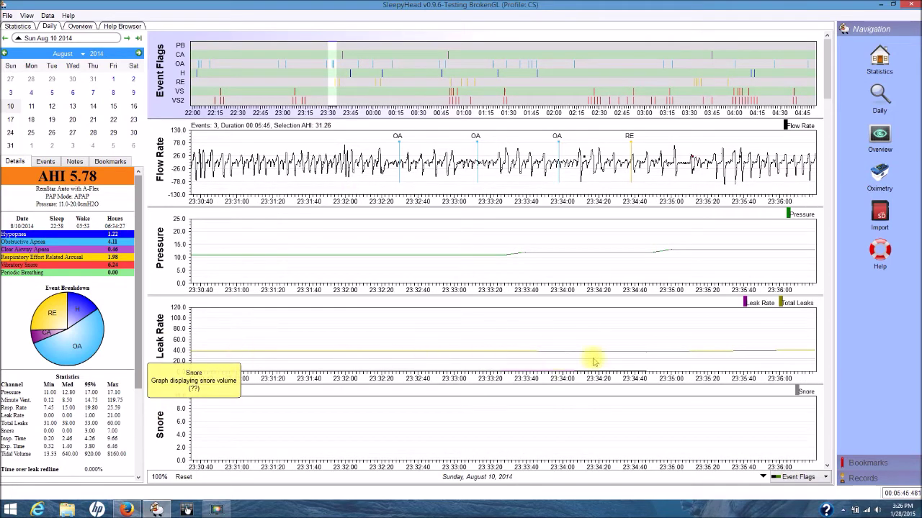
scroll(550, 313, down, 1)
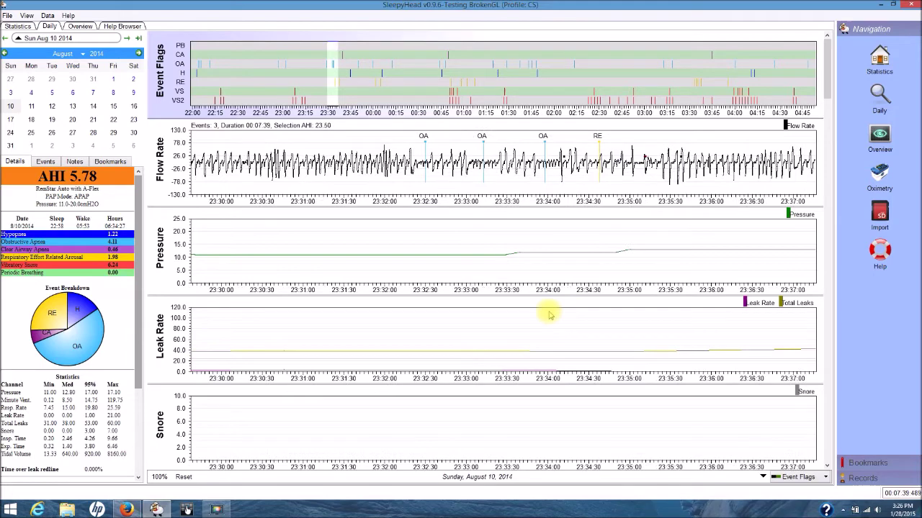
scroll(550, 314, down, 10)
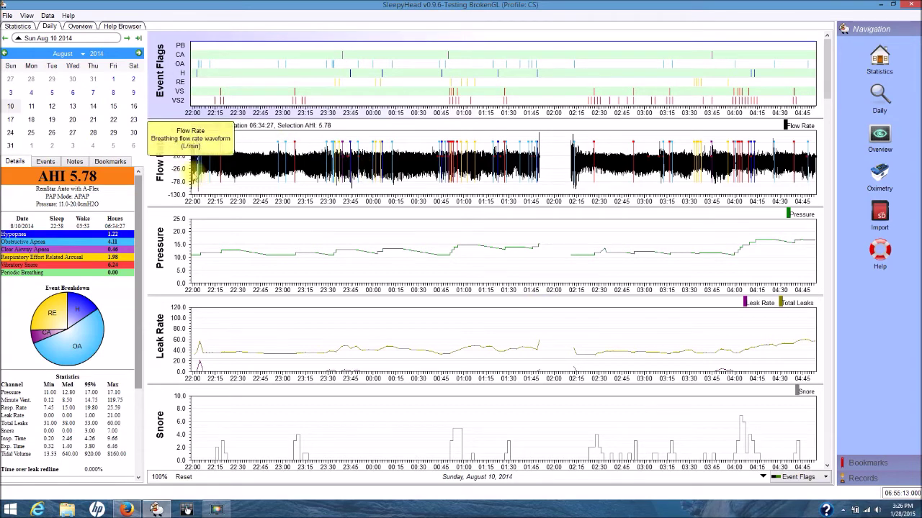
Step: Zoom to 22:00–22:10 and pan forward in steps to about 23:15–23:25
drag(194, 170, 209, 180)
key(Right)
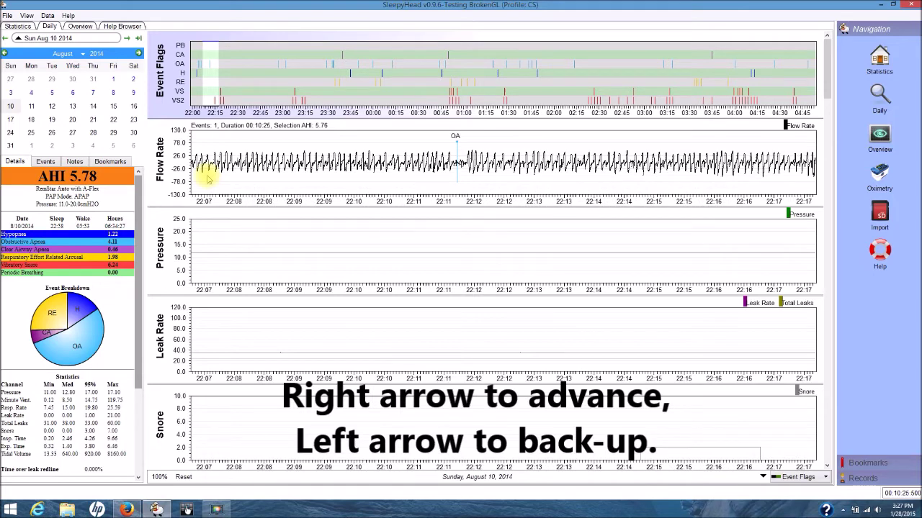
key(Right)
key(Right)
key(Right)
key(Right)
key(Right)
key(Right)
key(Right)
key(Right)
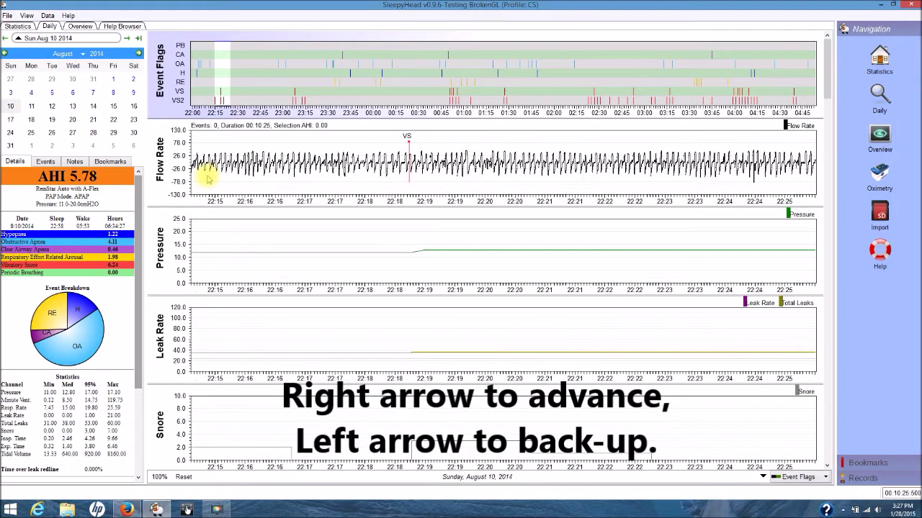
key(Right)
key(Right)
key(Right)
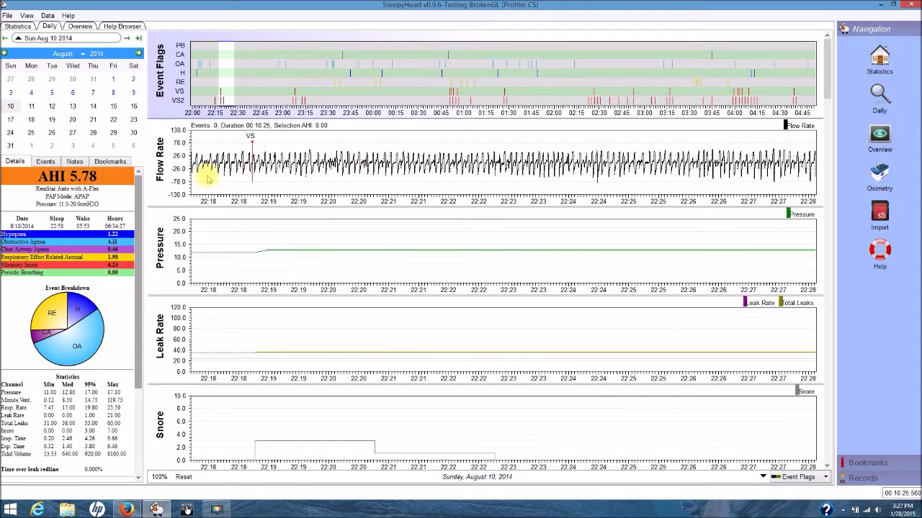
key(Right)
key(Right)
key(Right)
key(Right)
key(Right)
key(Right)
key(Right)
key(Right)
key(Right)
key(Right)
key(Right)
key(Right)
key(Right)
key(Right)
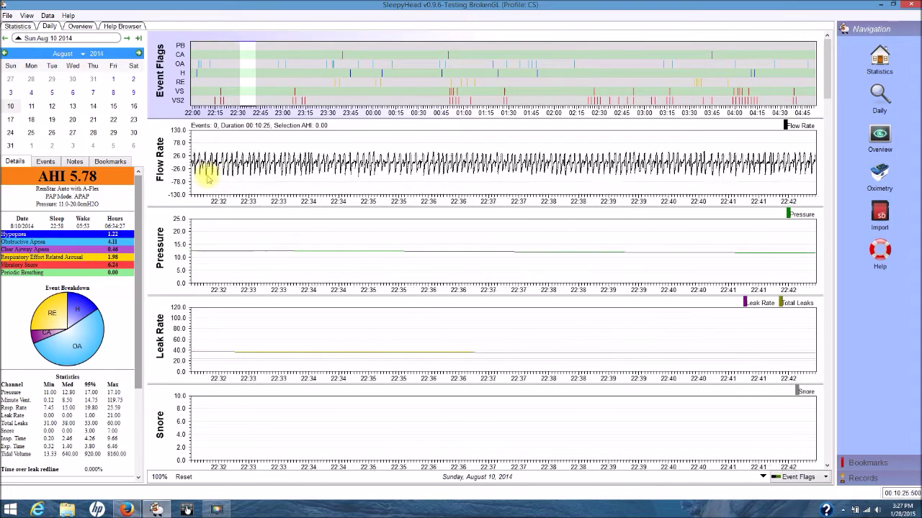
key(Right)
key(Right)
key(Right)
key(Right)
key(Right)
key(Right)
key(Right)
key(Right)
key(Right)
key(Right)
key(Right)
key(Right)
key(Right)
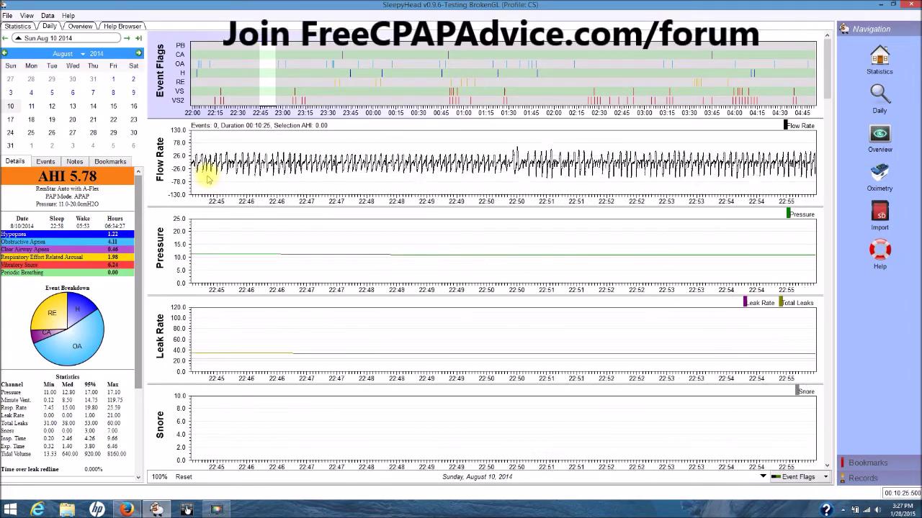
key(Right)
key(Right)
key(Right)
key(Right)
key(Right)
key(Right)
key(Right)
key(Right)
key(Right)
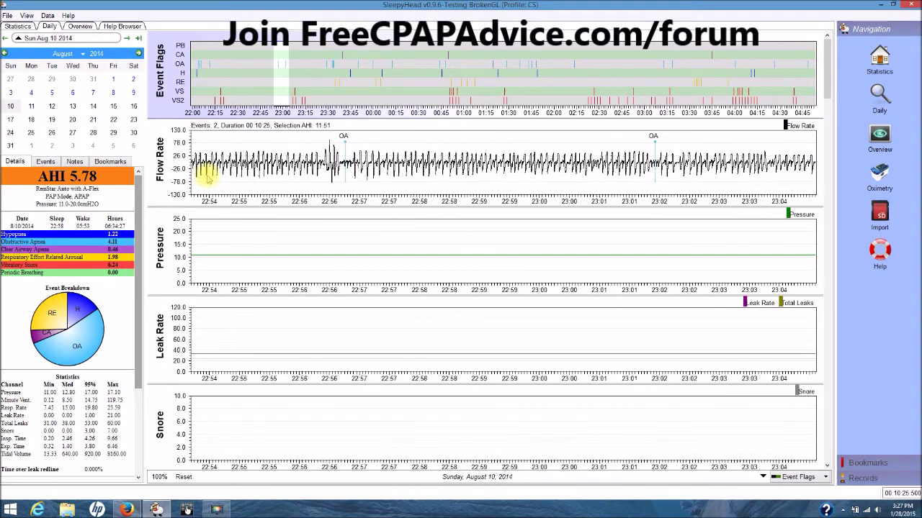
key(Right)
key(Right)
key(Right)
key(Right)
key(Right)
key(Right)
key(Right)
key(Right)
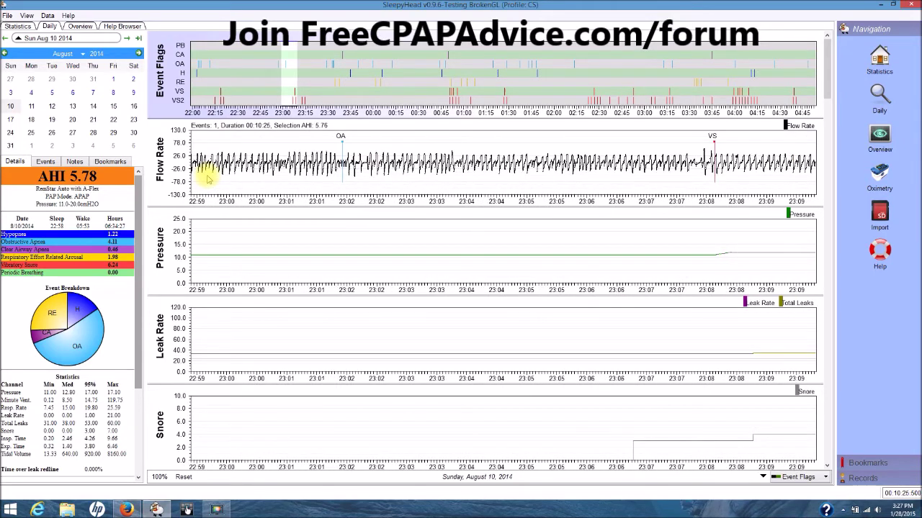
key(Right)
key(Right)
key(Right)
key(Right)
key(Right)
key(Right)
key(Right)
key(Right)
key(Right)
key(Right)
key(Right)
key(Right)
key(Right)
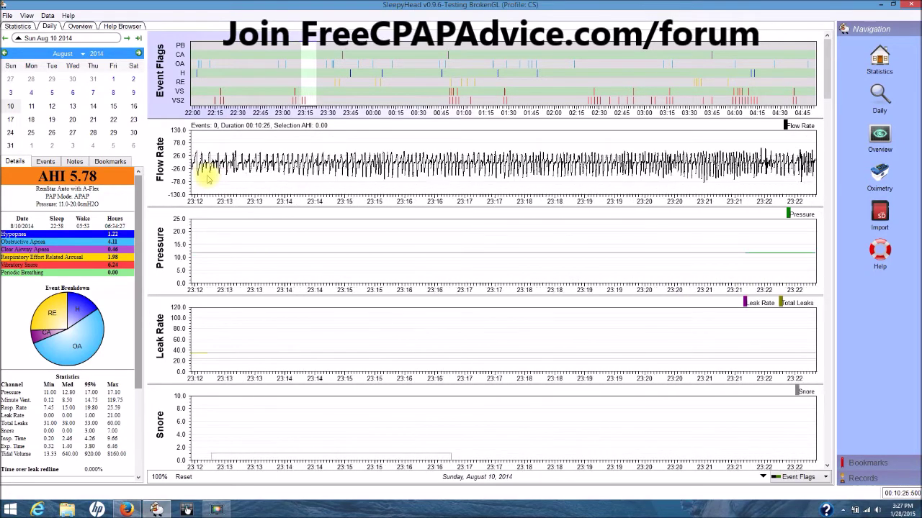
Step: Jump ahead to 00:11, step back to 23:36, then zoom in on 23:32–23:38
key(Right)
key(Right)
key(Right)
key(Right)
key(Right)
key(Right)
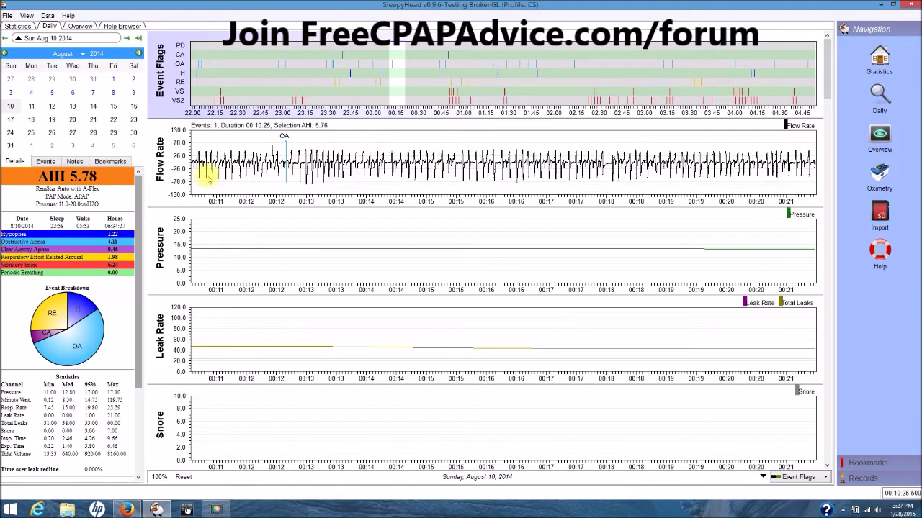
key(Left)
key(Left)
key(Left)
key(Left)
key(Left)
key(Left)
key(Left)
key(Left)
key(Left)
key(Left)
key(Left)
key(Left)
key(Left)
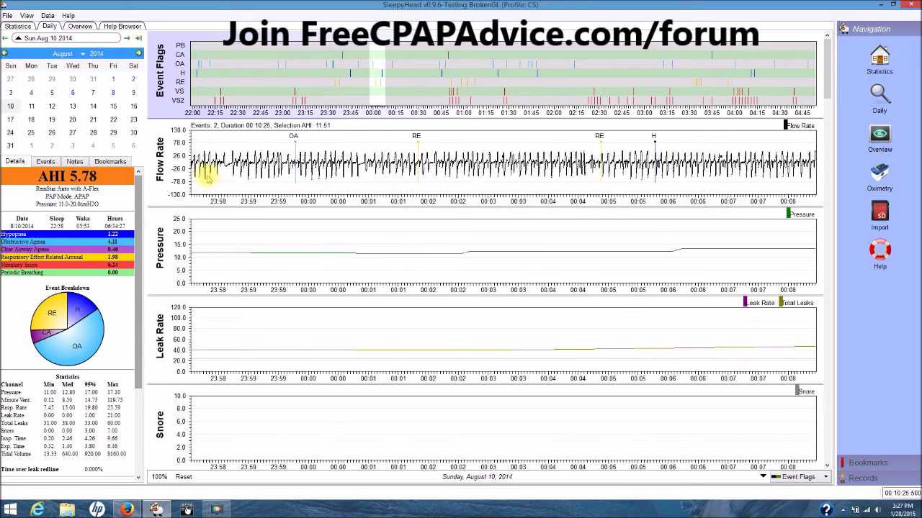
key(Left)
key(Left)
key(Left)
key(Left)
key(Left)
key(Left)
key(Left)
key(Left)
key(Left)
key(Left)
key(Left)
key(Left)
key(Left)
key(Left)
key(Left)
key(Left)
key(Left)
key(Left)
key(Left)
key(Left)
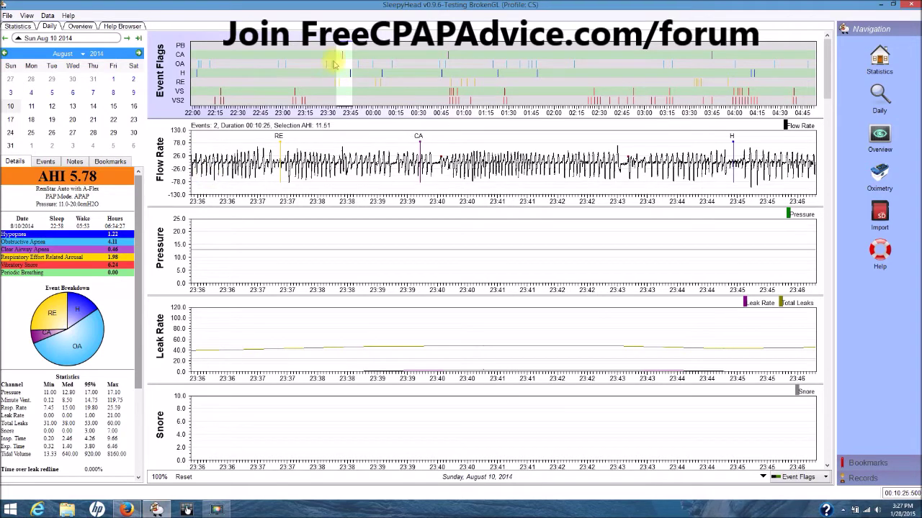
drag(332, 66, 342, 69)
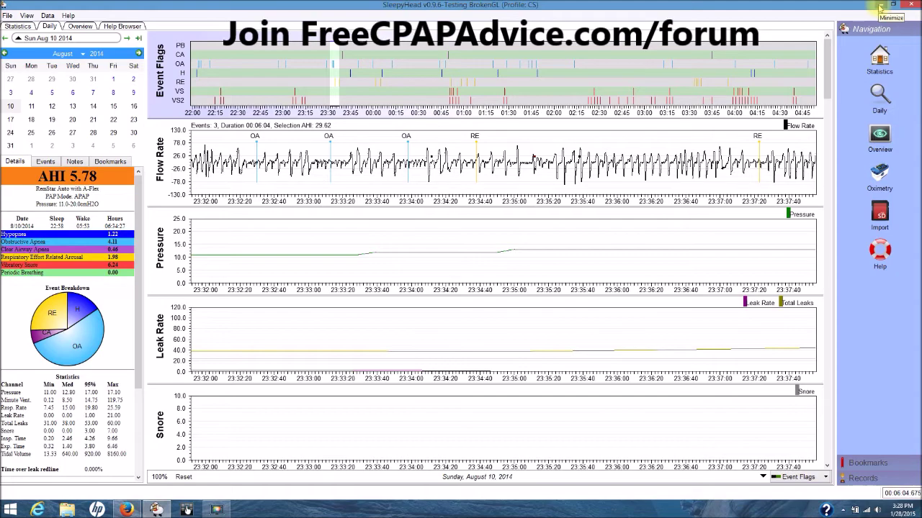
Step: Minimize SleepyHead and open Screenshot (45) from Pictures > Screenshots in Digital Image Suite
click(879, 5)
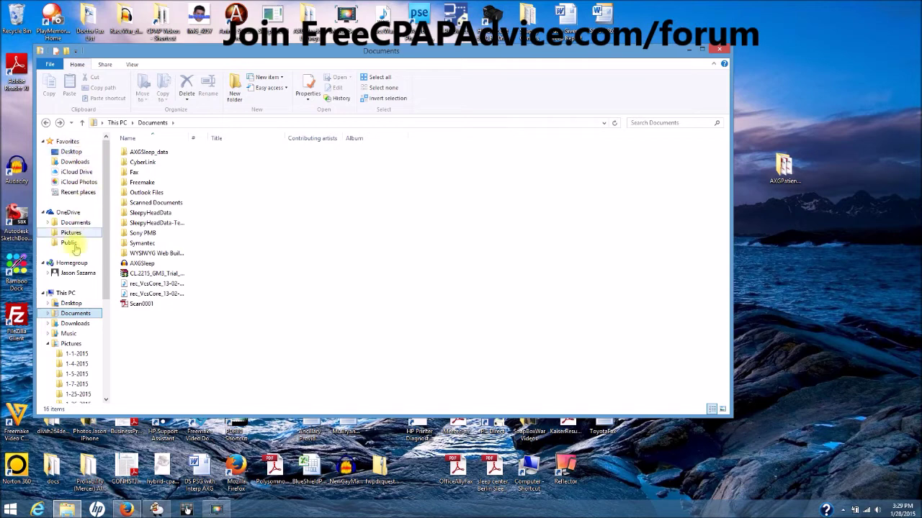
click(72, 343)
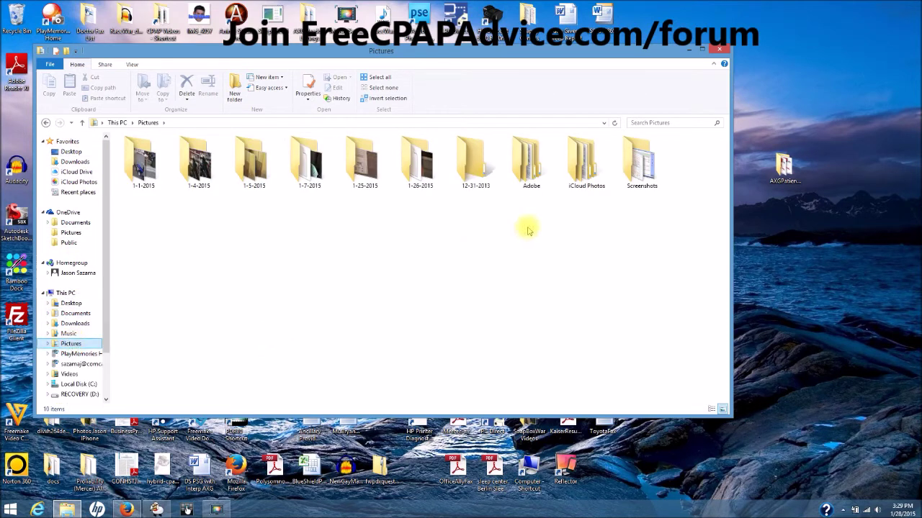
double_click(638, 173)
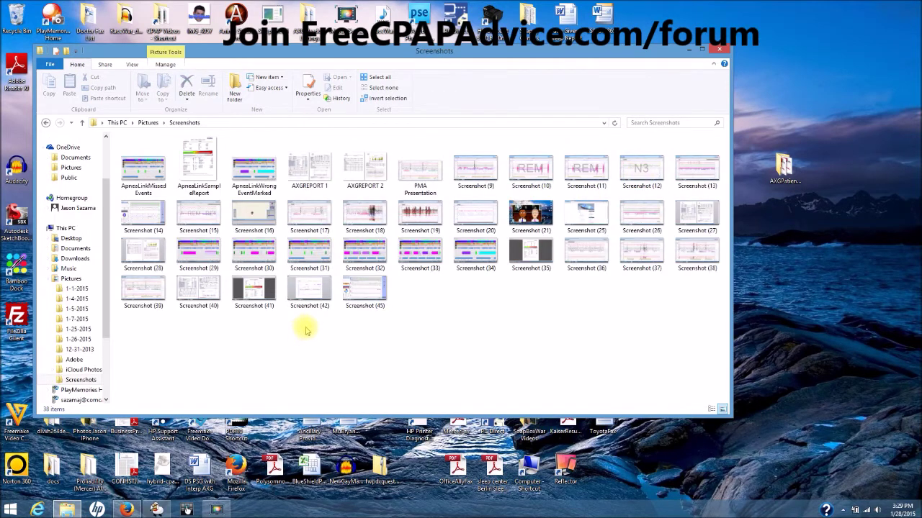
click(364, 290)
double_click(364, 289)
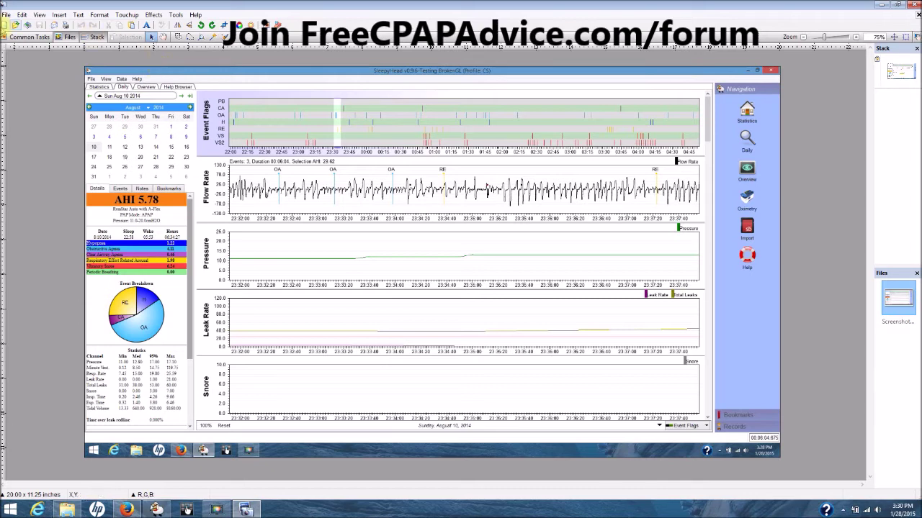
Step: Begin a Save As of the Daily view screenshot, then close that dialog without saving
click(6, 14)
click(33, 127)
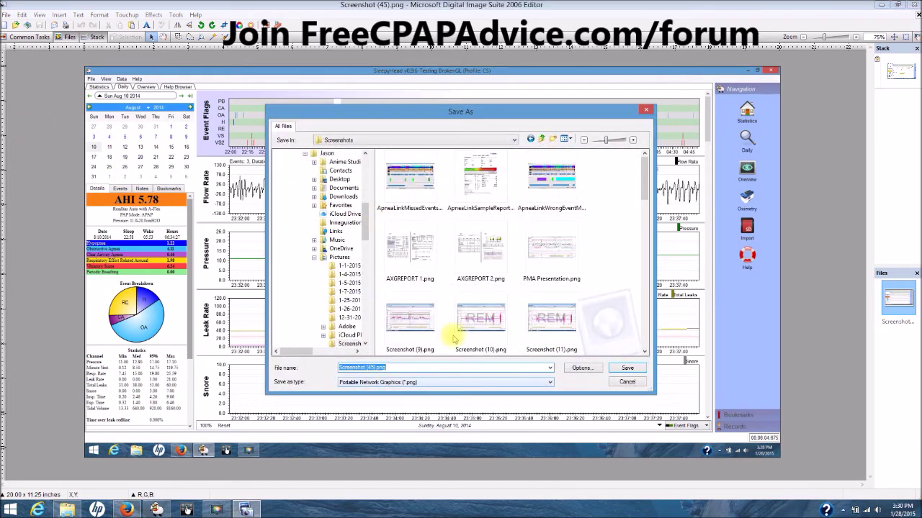
click(647, 112)
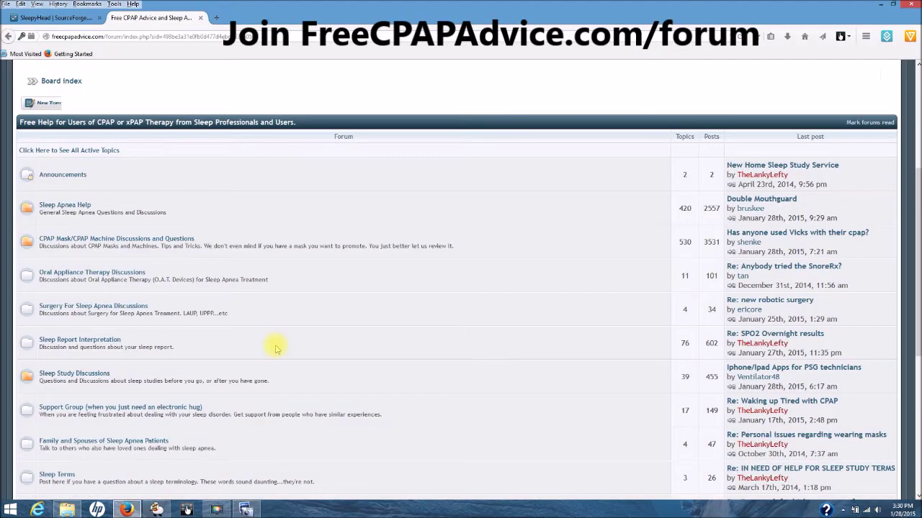
Step: Start a new Sleep Apnea Help topic with the subject 'Test Post'
scroll(189, 288, up, 3)
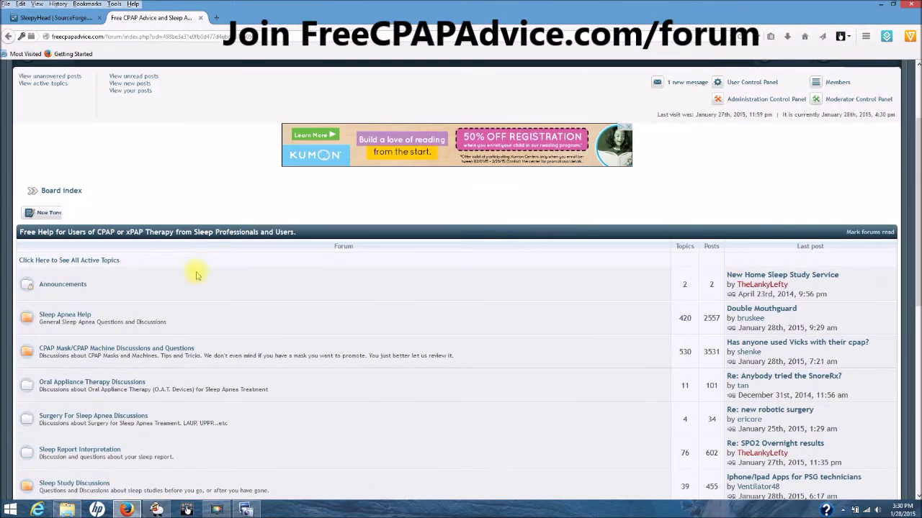
click(40, 213)
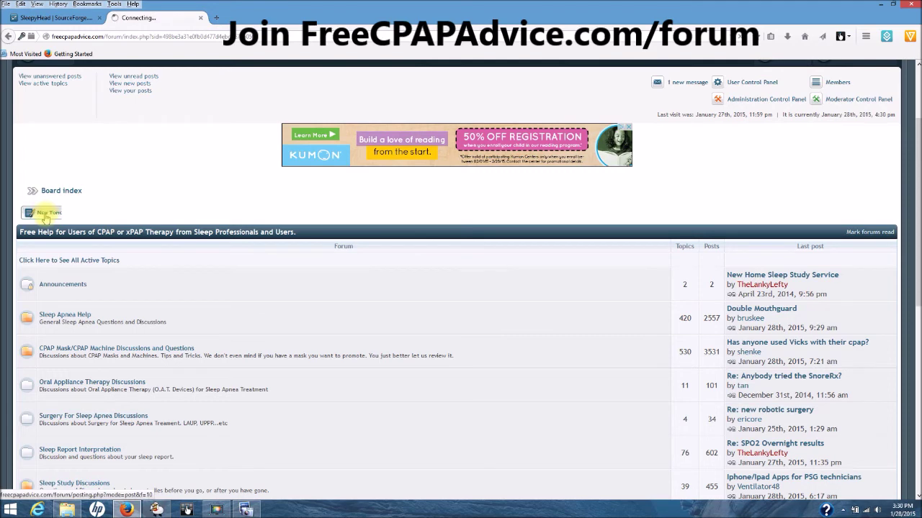
scroll(154, 230, down, 3)
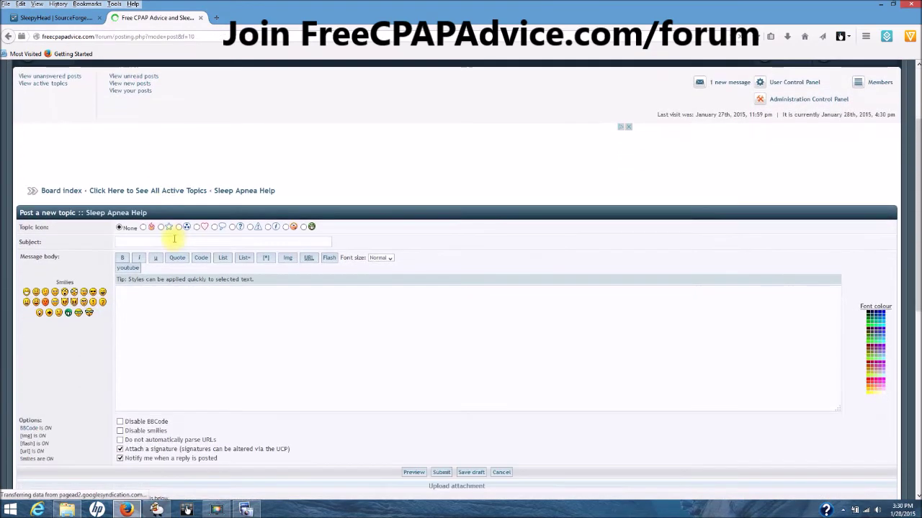
click(175, 241)
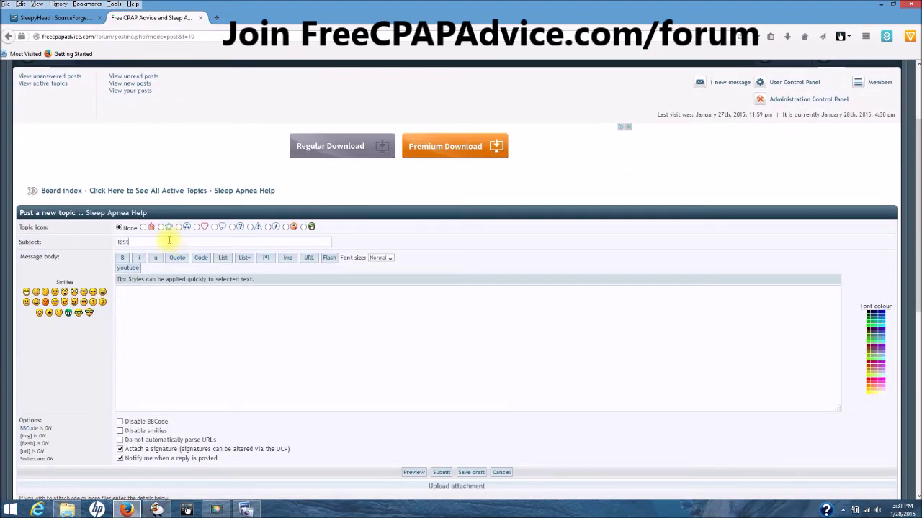
text(Test Post)
Step: Enter 'blah blah blah' as the topic's message body
scroll(132, 263, down, 2)
scroll(132, 263, down, 1)
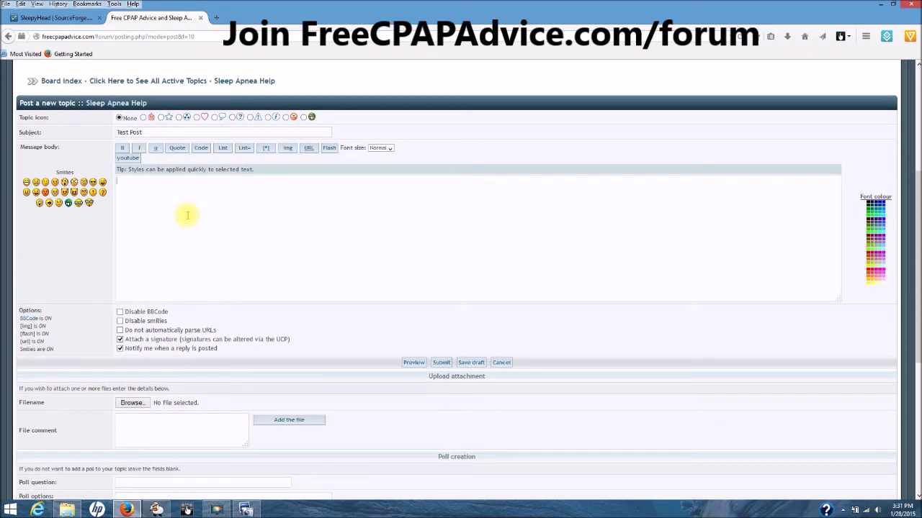
text(dafdfda)
key(BackSpace)
key(BackSpace)
key(BackSpace)
key(BackSpace)
key(BackSpace)
key(BackSpace)
key(BackSpace)
key(BackSpace)
key(BackSpace)
key(BackSpace)
key(BackSpace)
text(blah blah blah)
scroll(346, 202, down, 4)
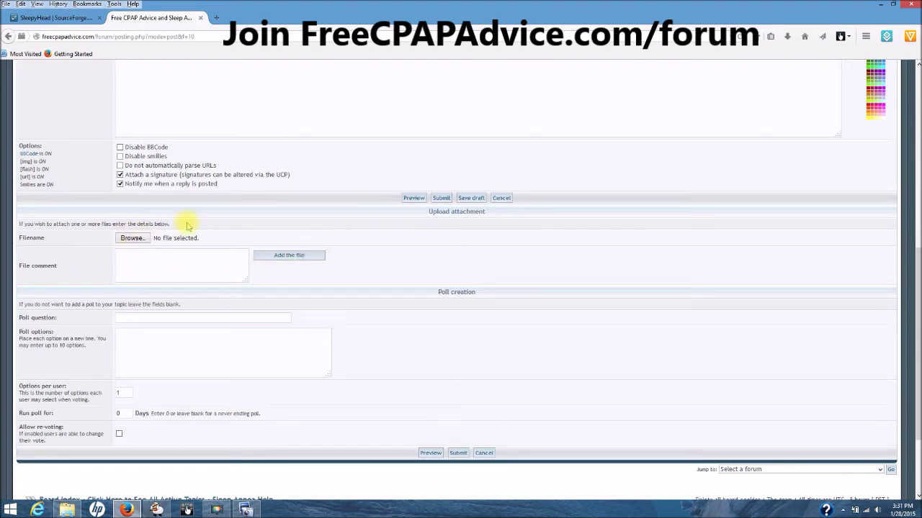
scroll(188, 226, up, 4)
Step: Choose Screenshot (45).png from Pictures > Screenshots as the post's attachment file
click(132, 402)
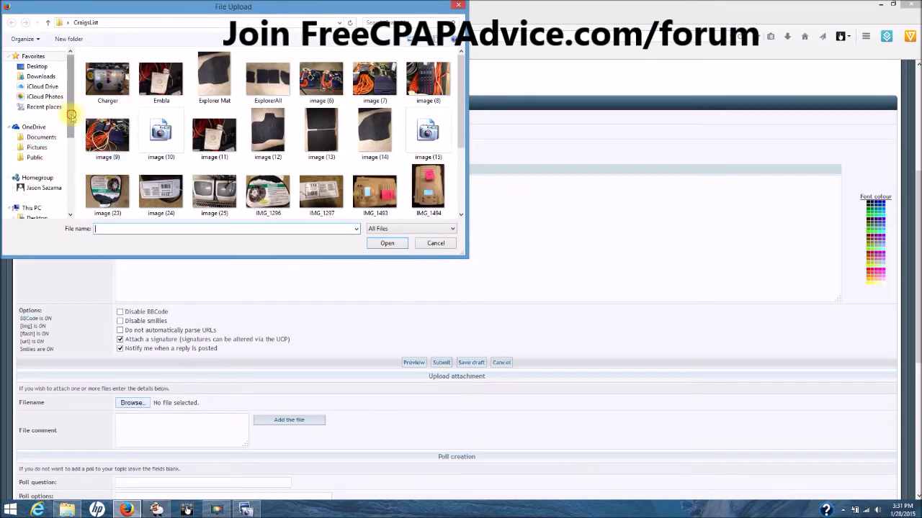
scroll(62, 165, down, 3)
scroll(63, 165, down, 1)
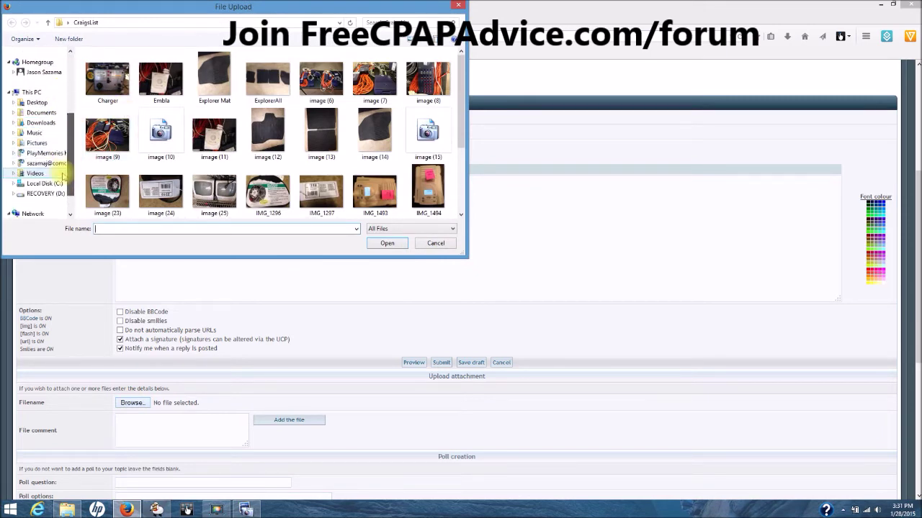
click(37, 143)
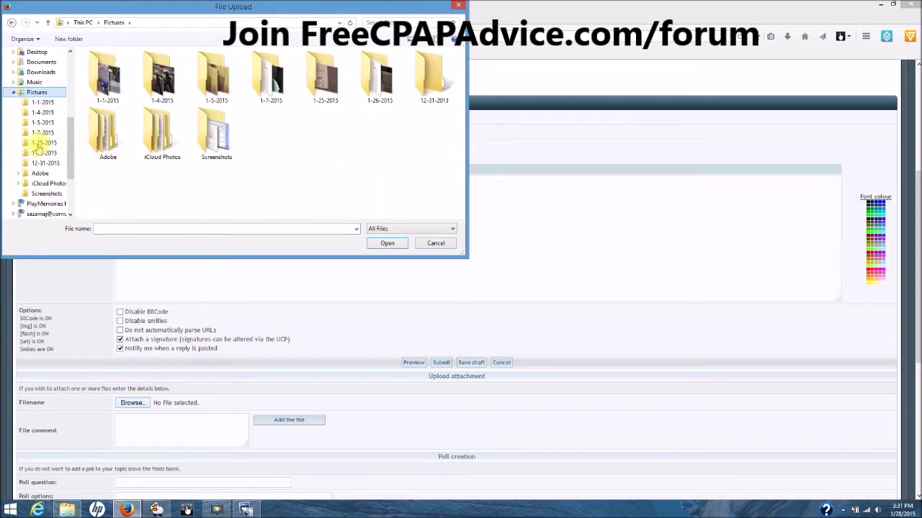
double_click(207, 139)
scroll(309, 174, down, 3)
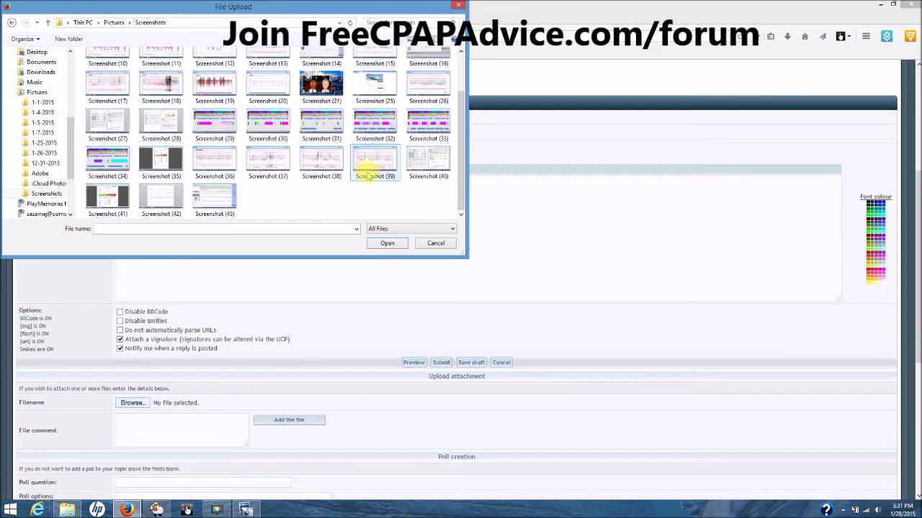
click(220, 198)
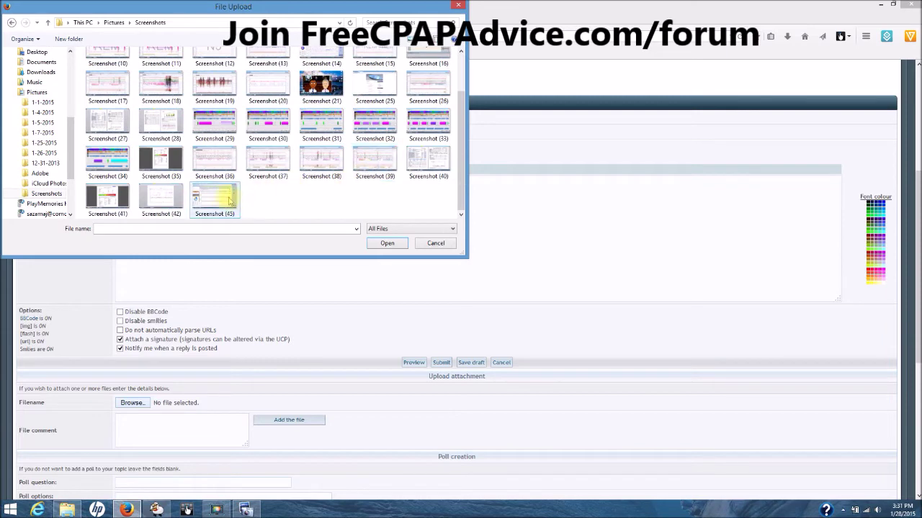
click(385, 244)
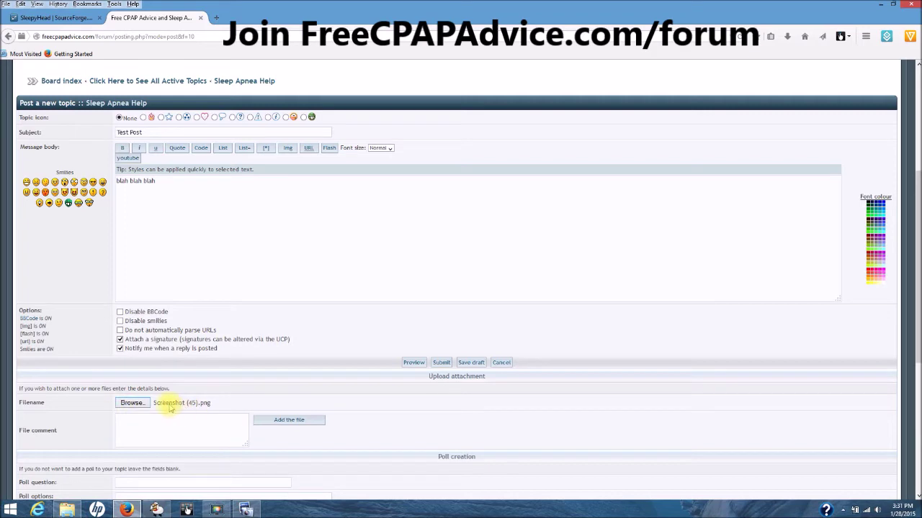
Step: Upload the attachment to the post and submit it
click(271, 423)
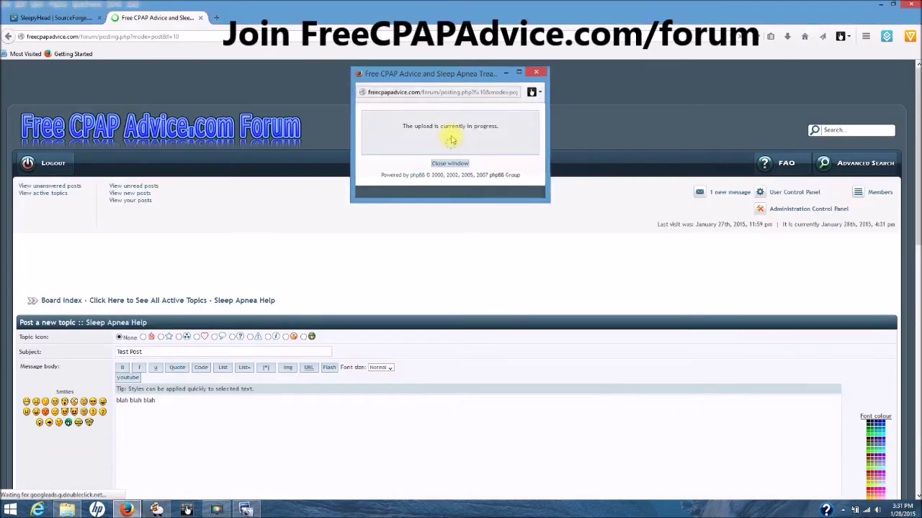
scroll(452, 139, down, 6)
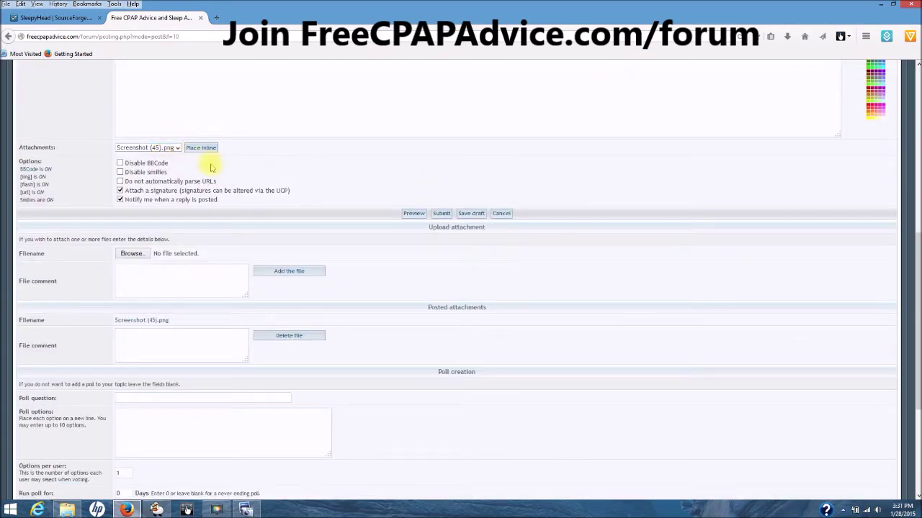
click(440, 214)
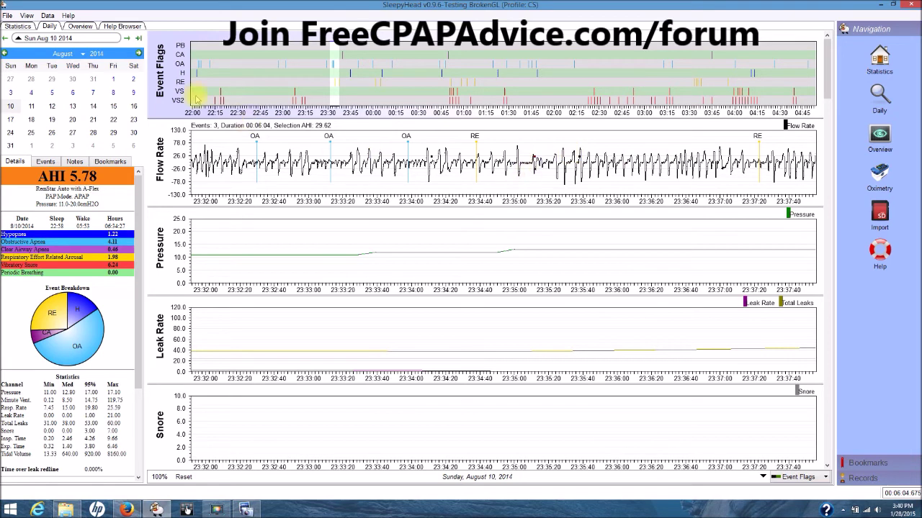
Step: View the CPAP Statistics report, then the 33-day Overview charts for Jul 9–Aug 10
click(18, 27)
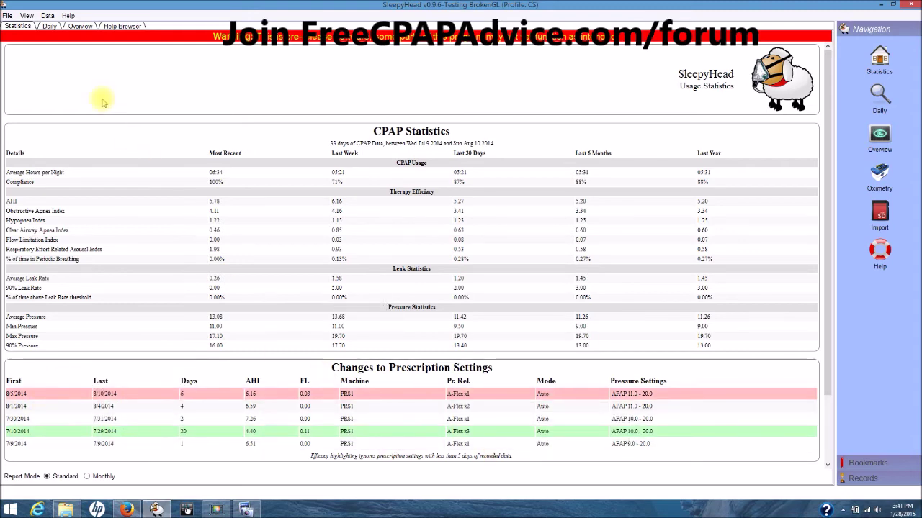
click(80, 27)
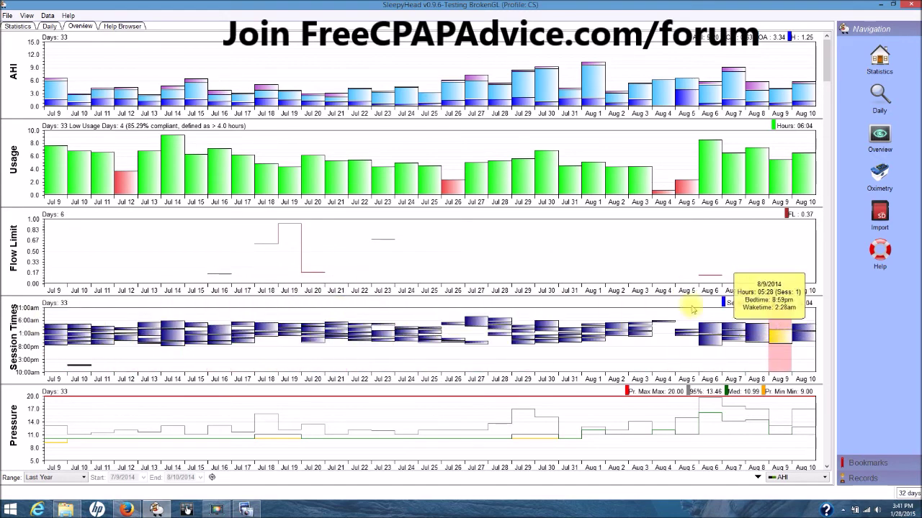
Step: Scroll the Overview charts down to leaks and periodic breathing, then show the Help Browser welcome page
scroll(273, 425, down, 1)
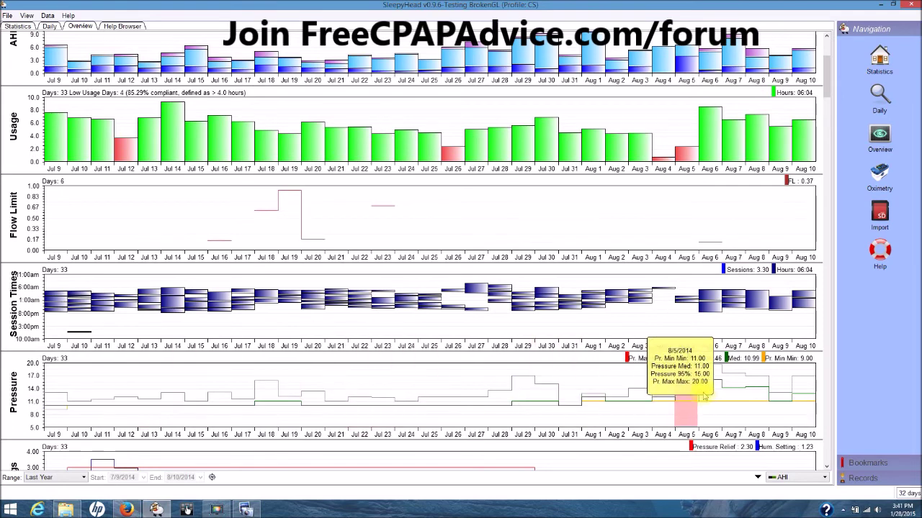
scroll(306, 392, down, 7)
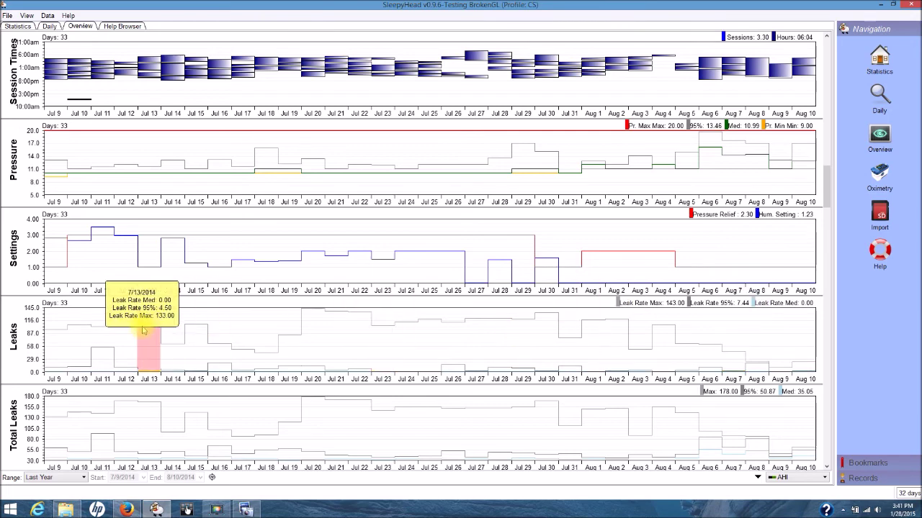
scroll(143, 331, down, 2)
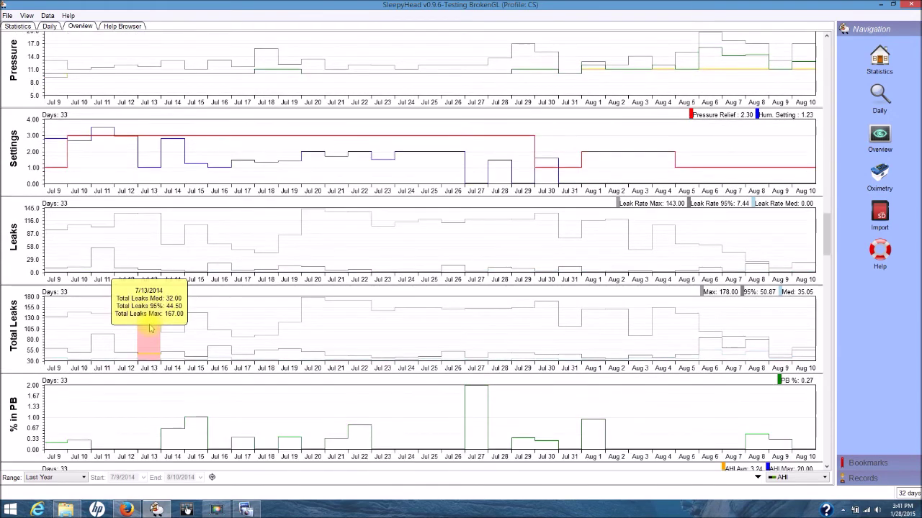
scroll(150, 325, down, 2)
scroll(144, 324, up, 9)
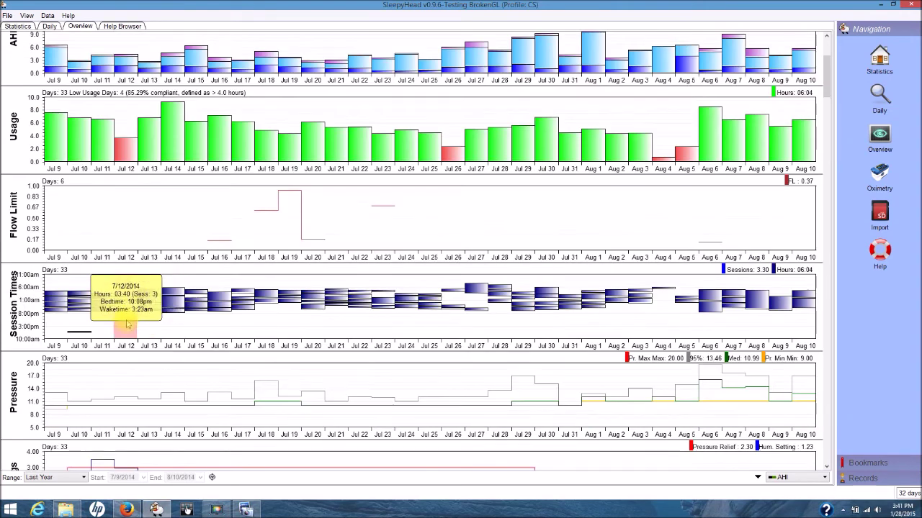
click(129, 26)
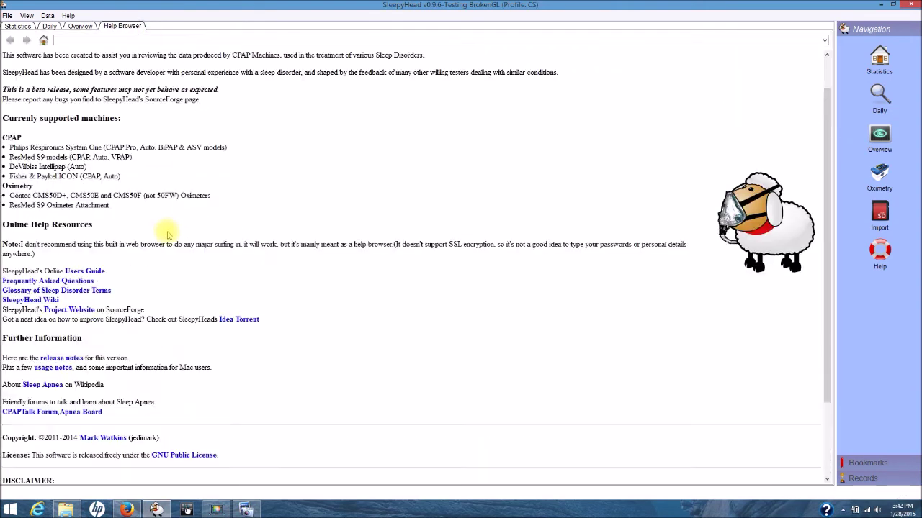
scroll(138, 220, up, 1)
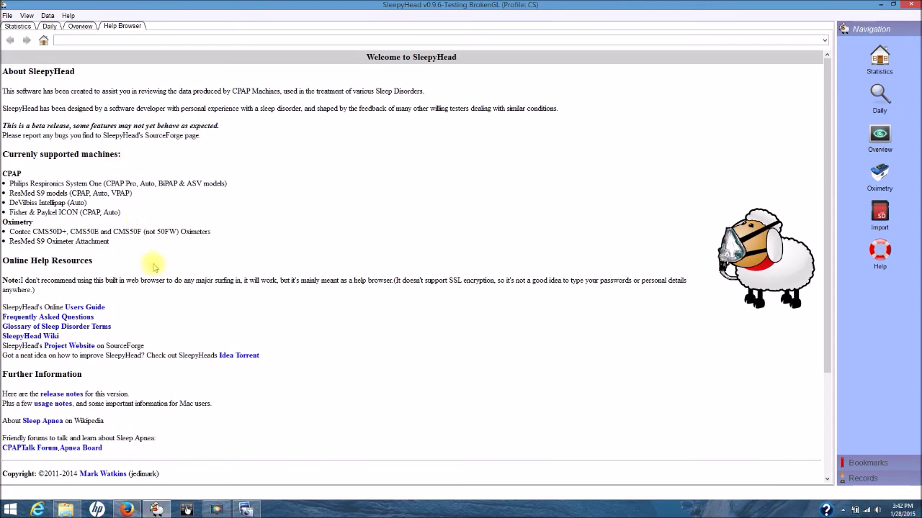
scroll(223, 278, down, 3)
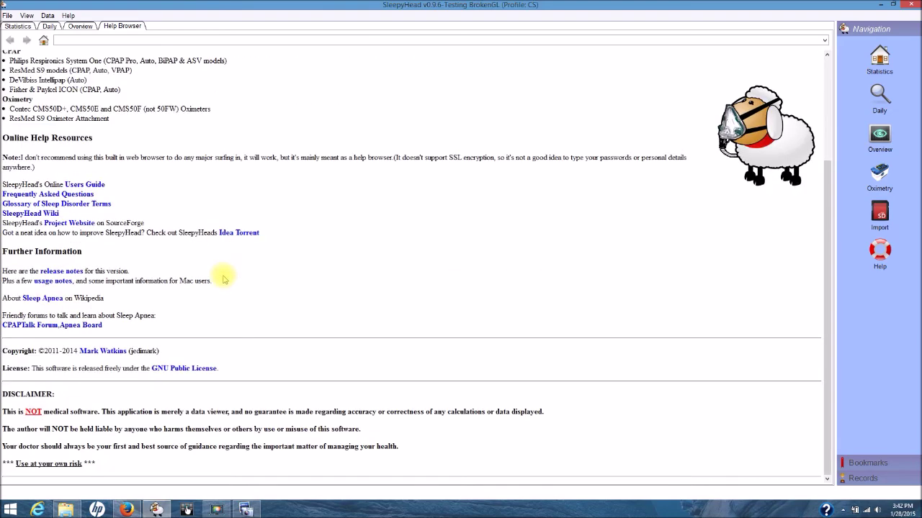
scroll(225, 279, up, 3)
scroll(437, 141, down, 3)
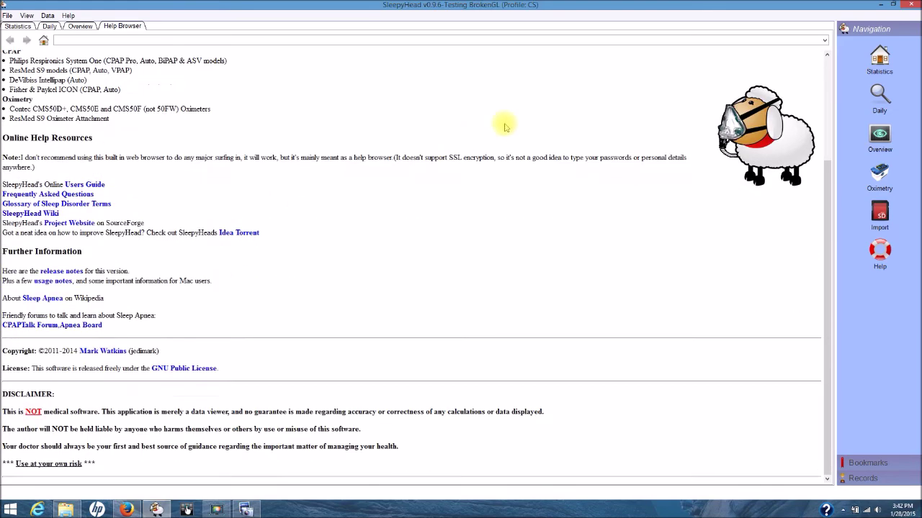